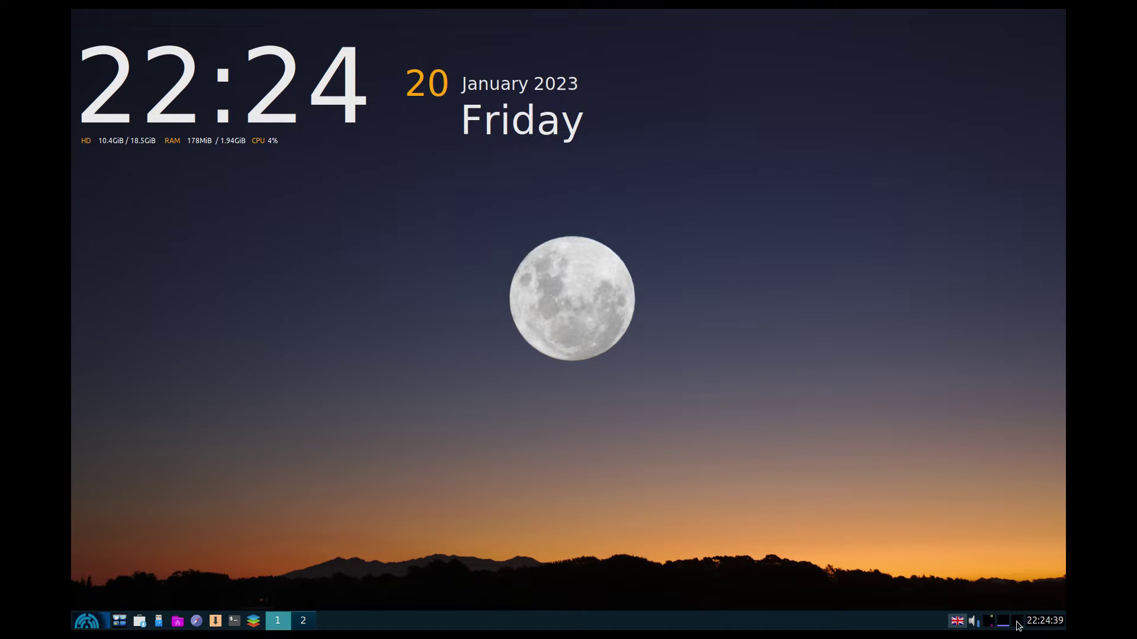
Bring up the system load readout from the taskbar tray monitor.
{"action": "mouse_move", "coordinate": [1016, 621]}
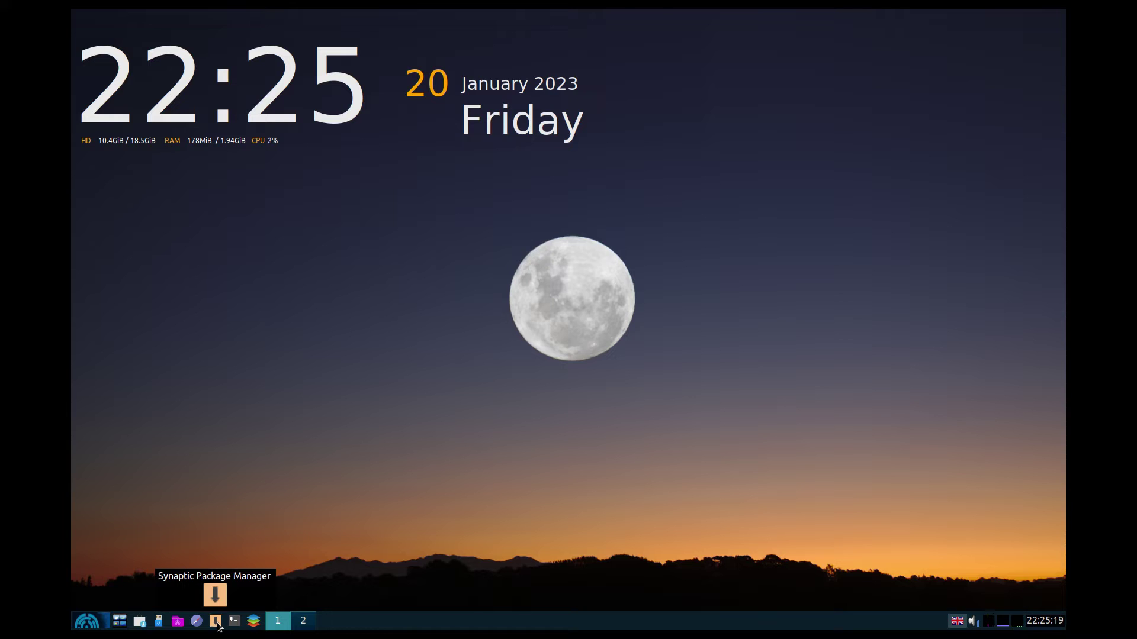
Launch ONLYOFFICE, create a blank Document1.docx, then close the program.
{"action": "left_click", "coordinate": [253, 622]}
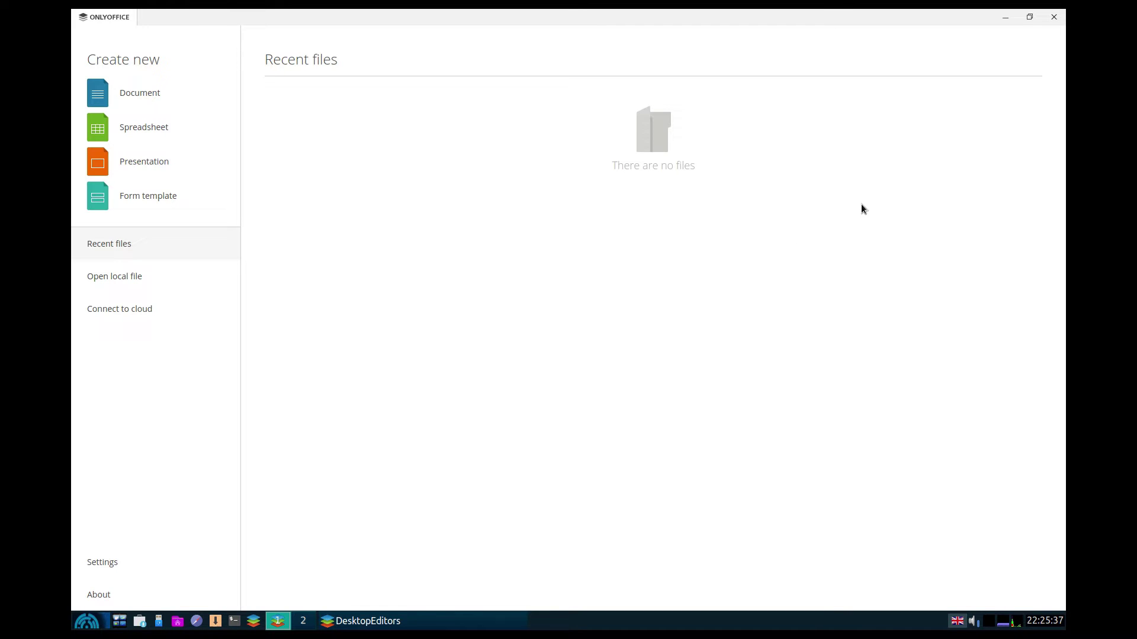
{"action": "left_click", "coordinate": [155, 94]}
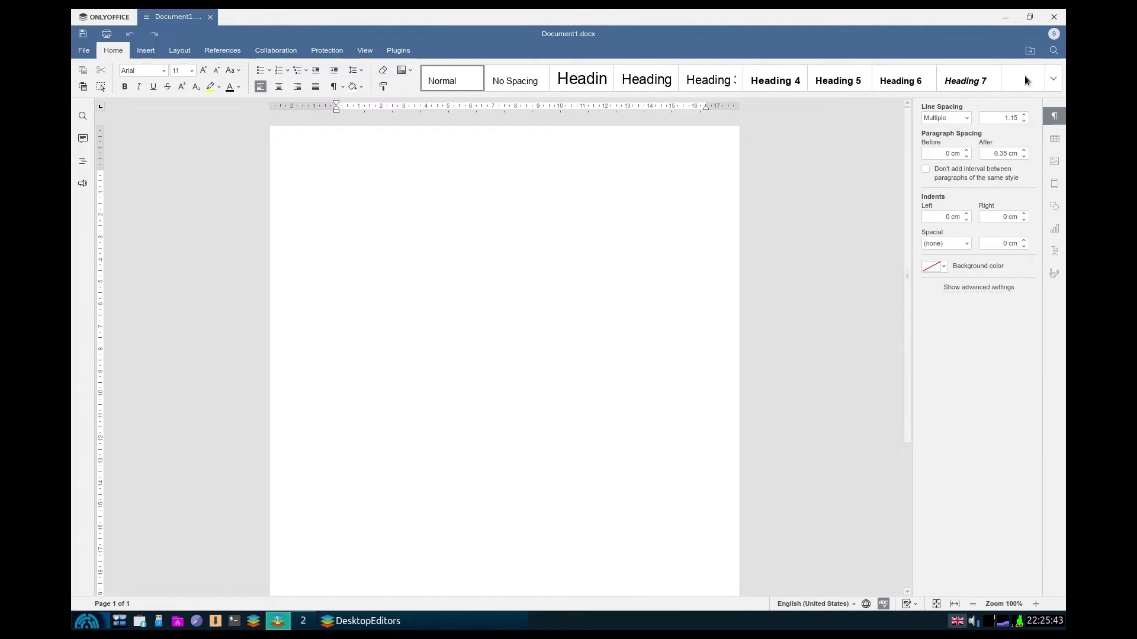
{"action": "left_click", "coordinate": [1052, 20]}
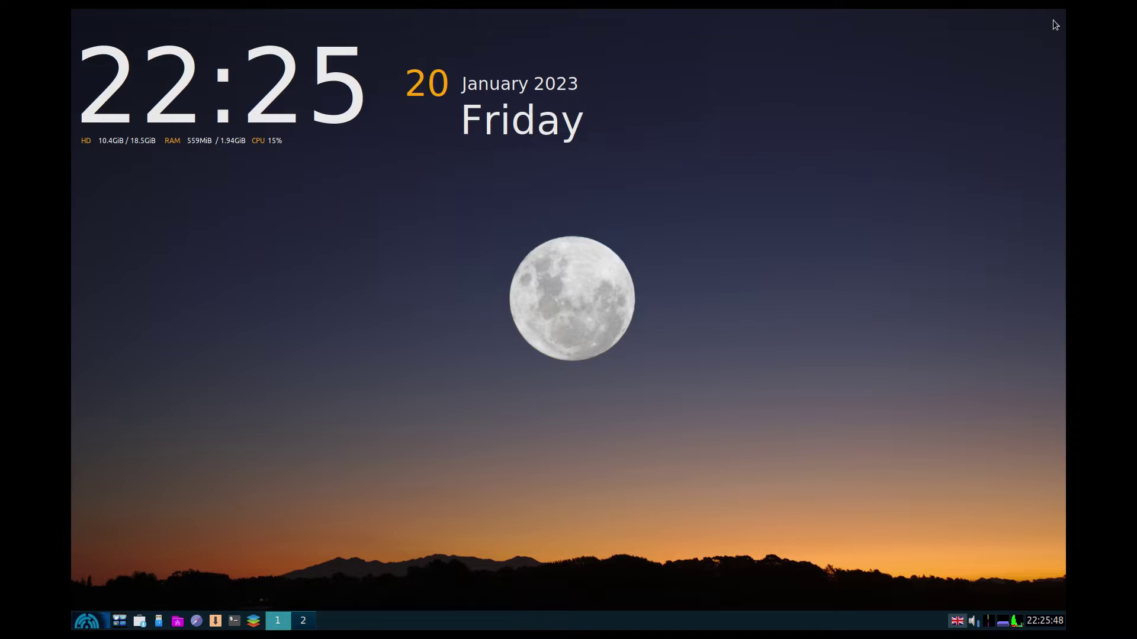
Launch Control Centre from the application menu's Favorite Applications list.
{"action": "left_click", "coordinate": [88, 621]}
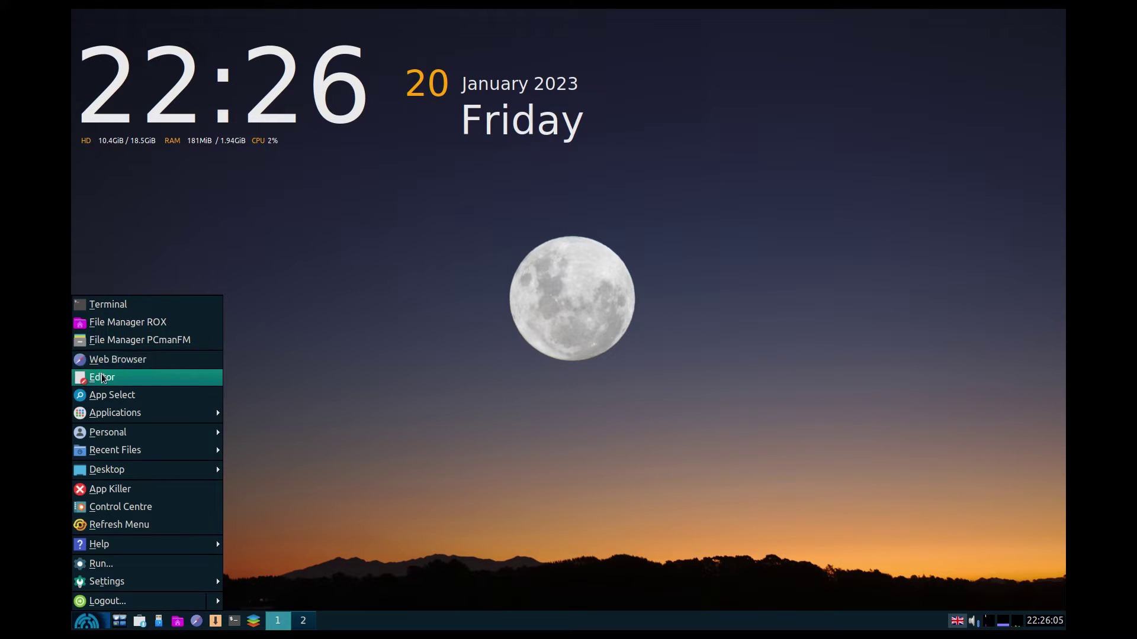
{"action": "mouse_move", "coordinate": [112, 411]}
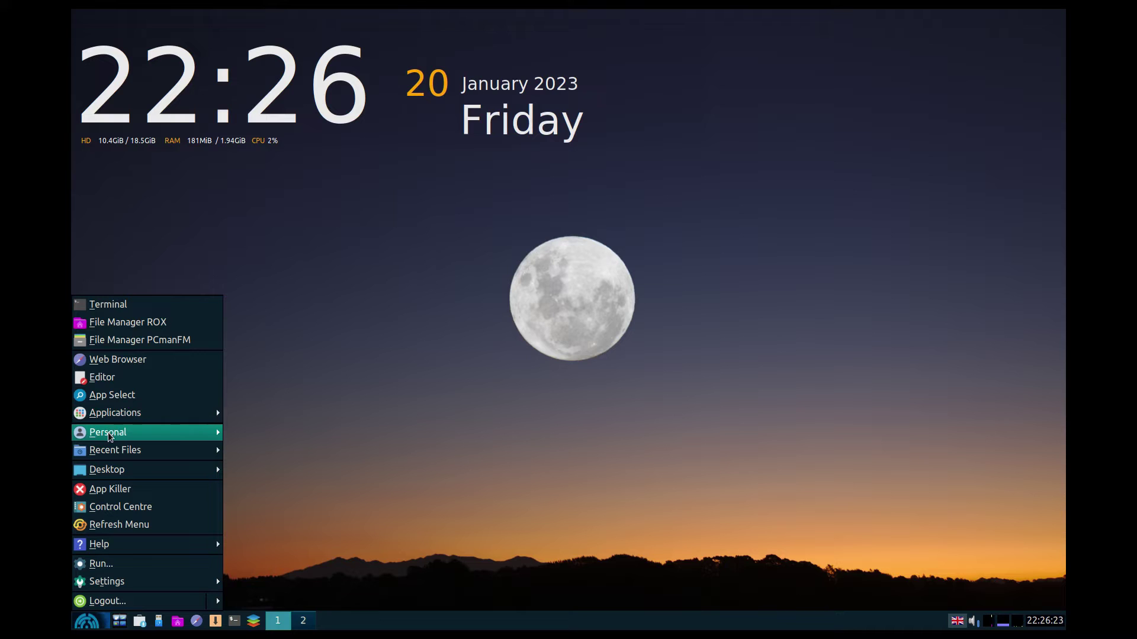
{"action": "mouse_move", "coordinate": [113, 452]}
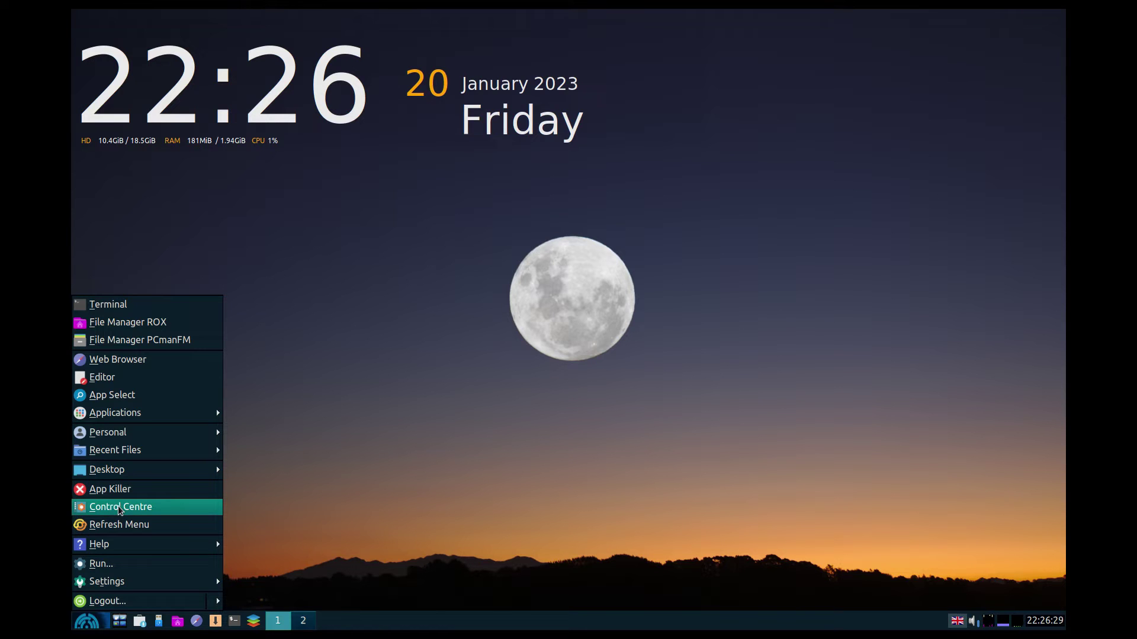
{"action": "left_click", "coordinate": [120, 510]}
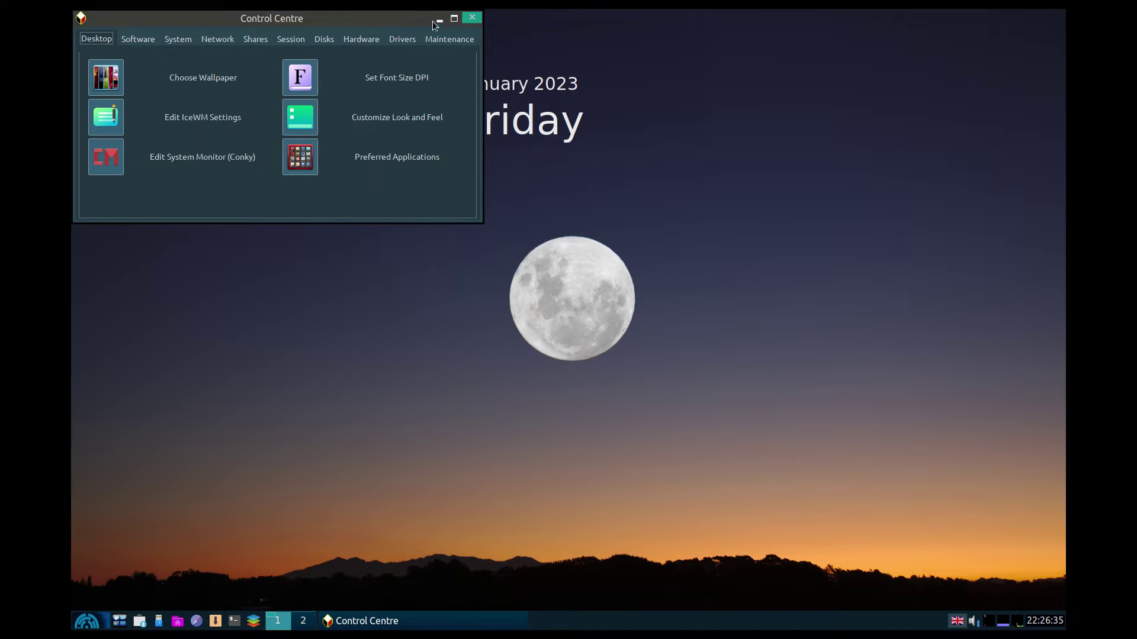
Centre the Control Centre window on screen and switch to its Software tools.
{"action": "left_click_drag", "start_coordinate": [397, 26], "coordinate": [734, 153]}
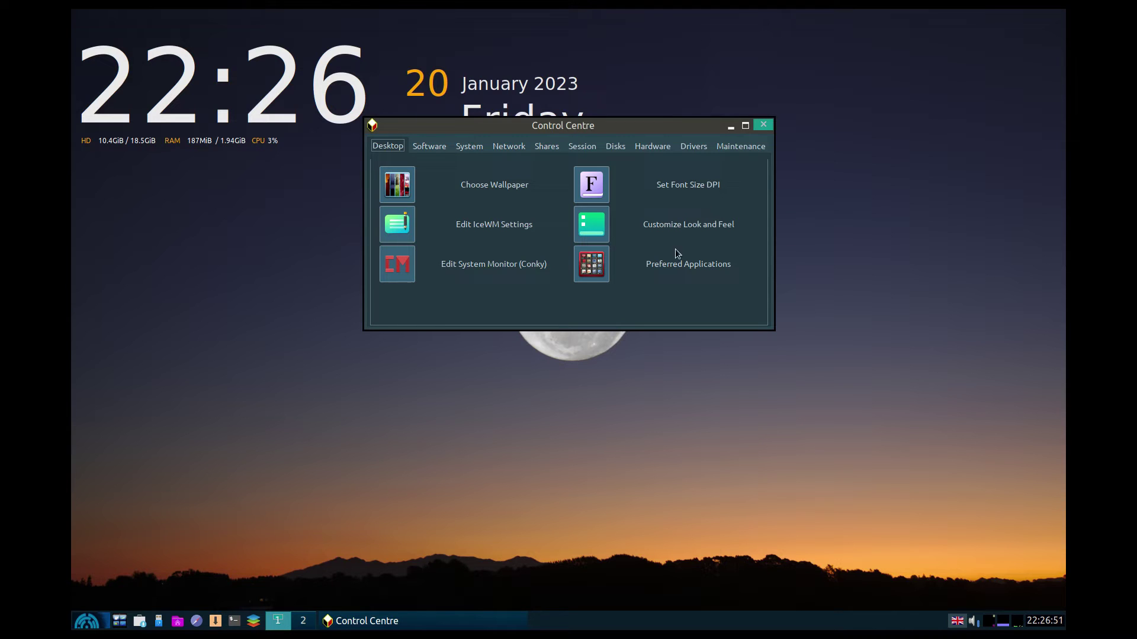
{"action": "left_click", "coordinate": [430, 148]}
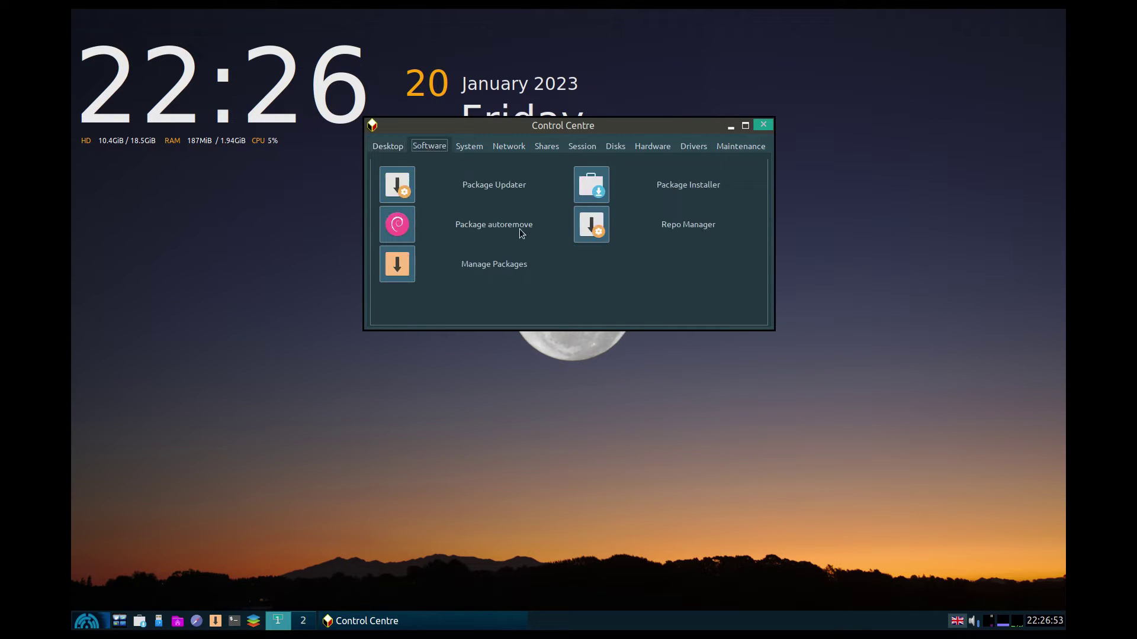
Run Package Updater with the admin password and dismiss the 'No updates were found' message.
{"action": "left_click", "coordinate": [400, 196]}
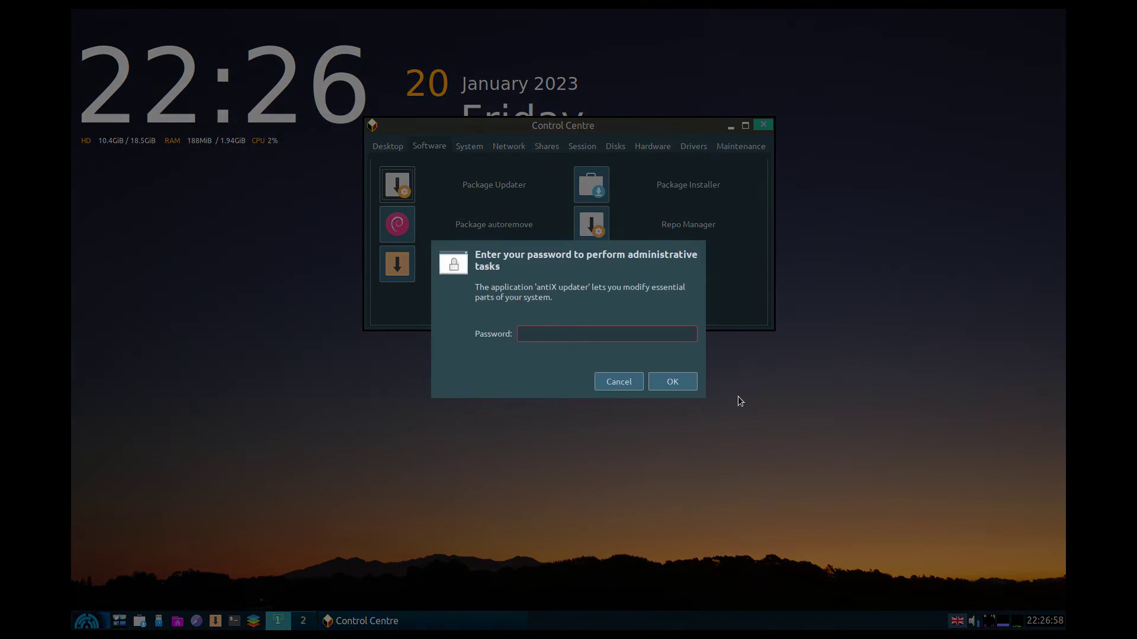
{"action": "type", "text": "******"}
{"action": "key", "text": "Return"}
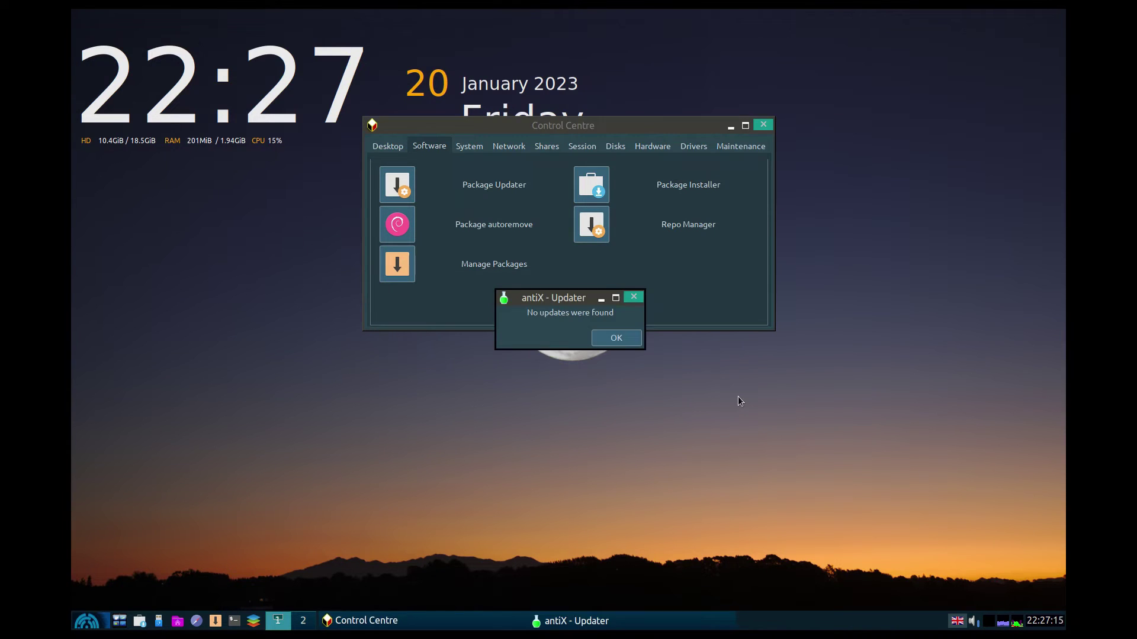
{"action": "left_click", "coordinate": [610, 339]}
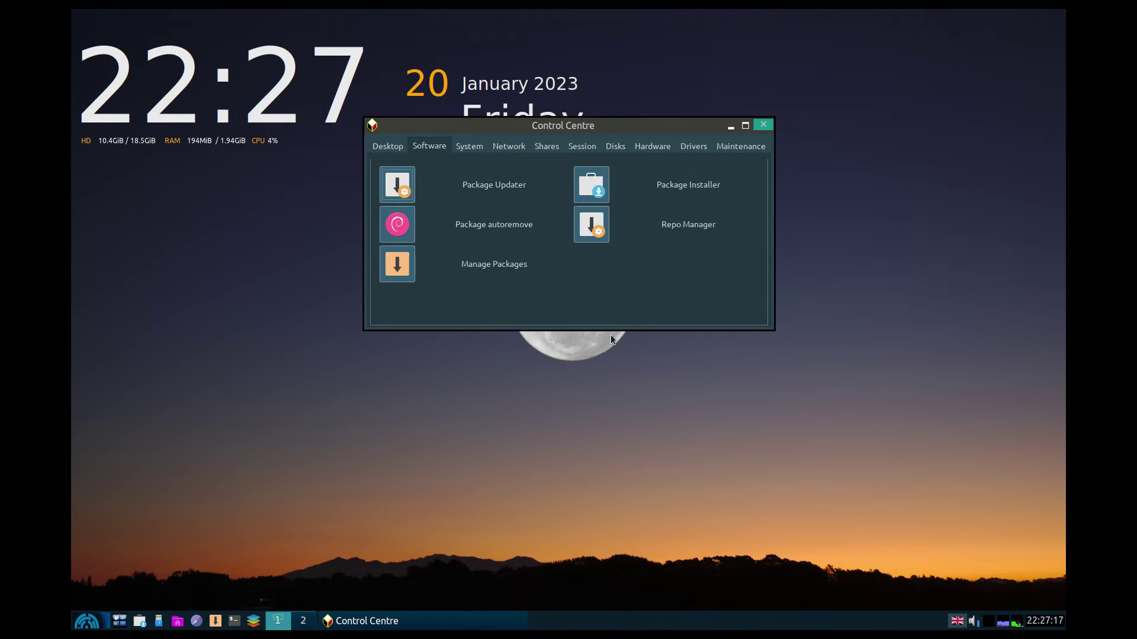
Open Package Installer and browse its categories, expanding and collapsing LaTeX.
{"action": "left_click", "coordinate": [590, 194]}
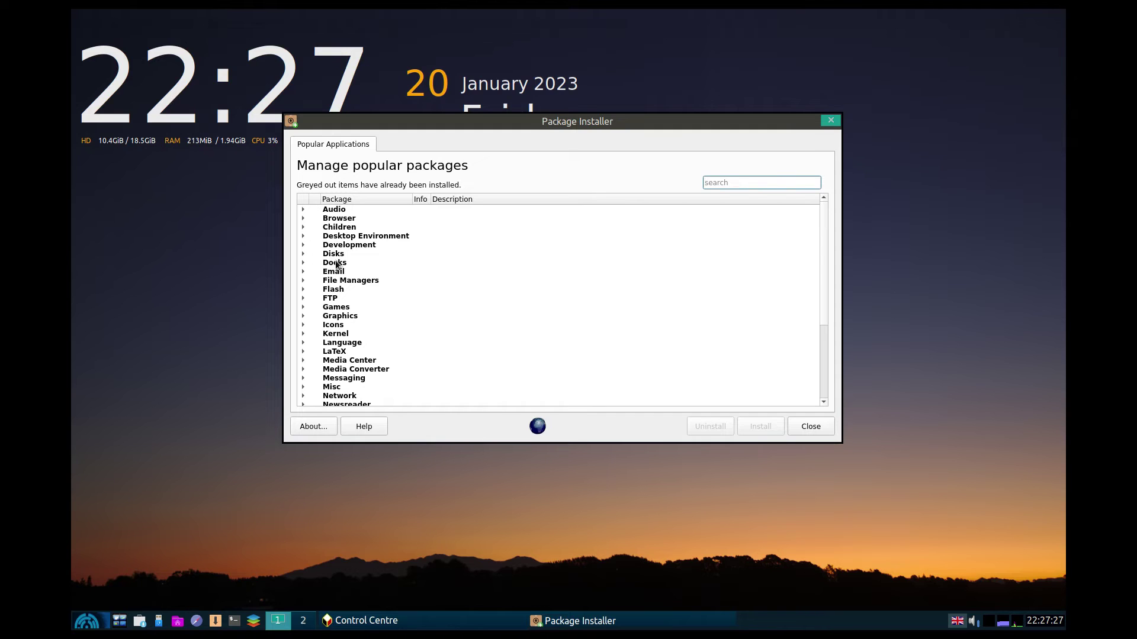
{"action": "scroll", "coordinate": [423, 306], "scroll_direction": "down", "scroll_amount": 5}
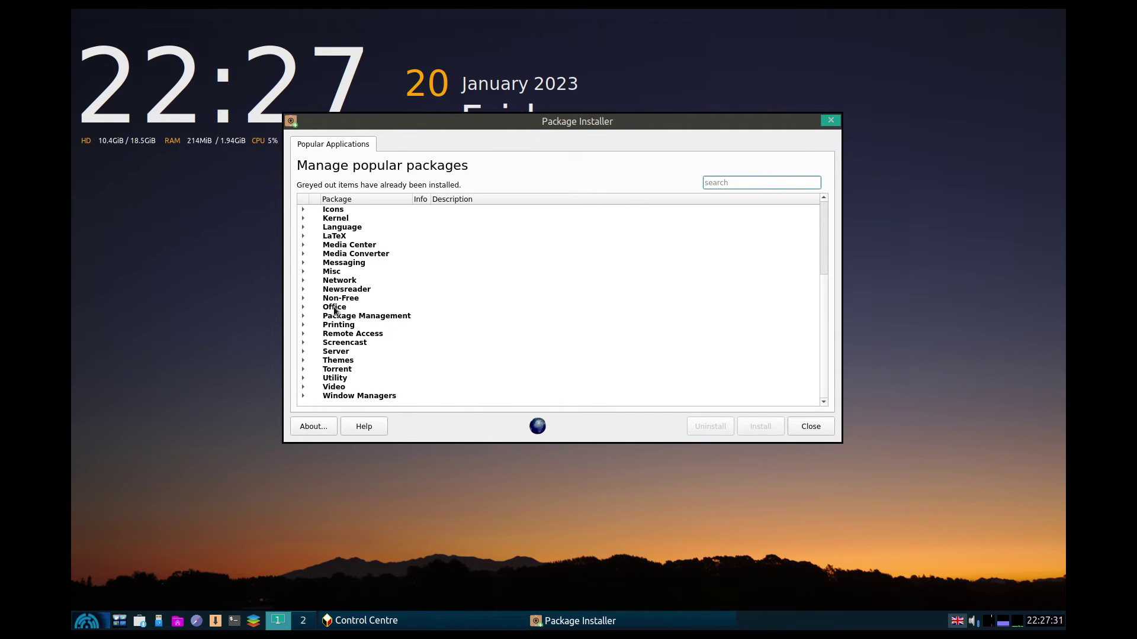
{"action": "scroll", "coordinate": [333, 305], "scroll_direction": "up", "scroll_amount": 5}
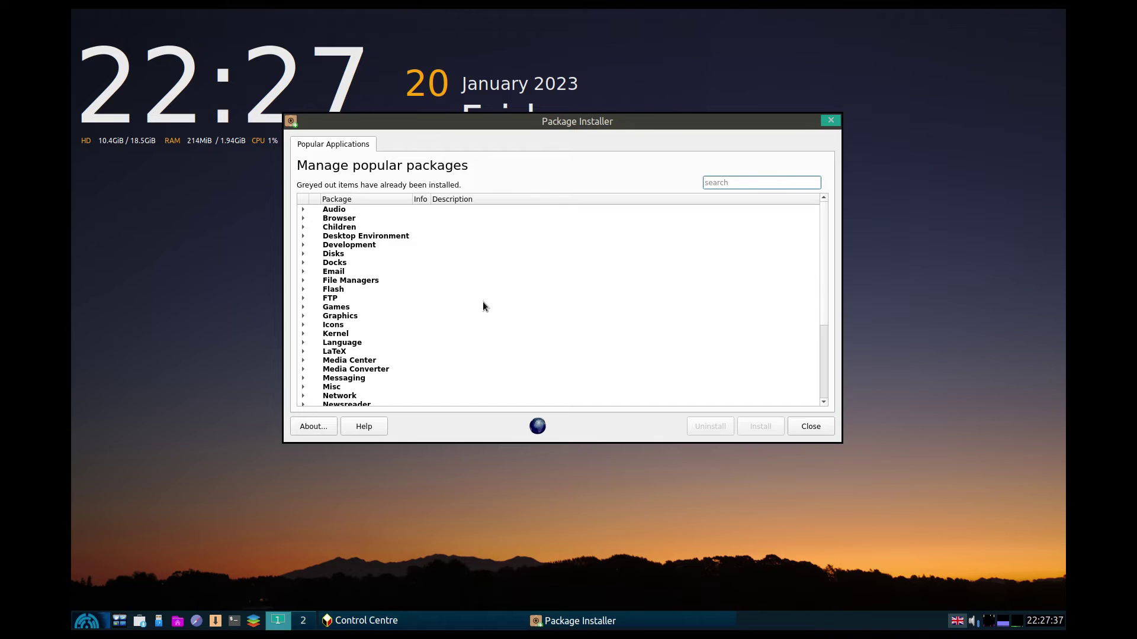
{"action": "left_click", "coordinate": [303, 352]}
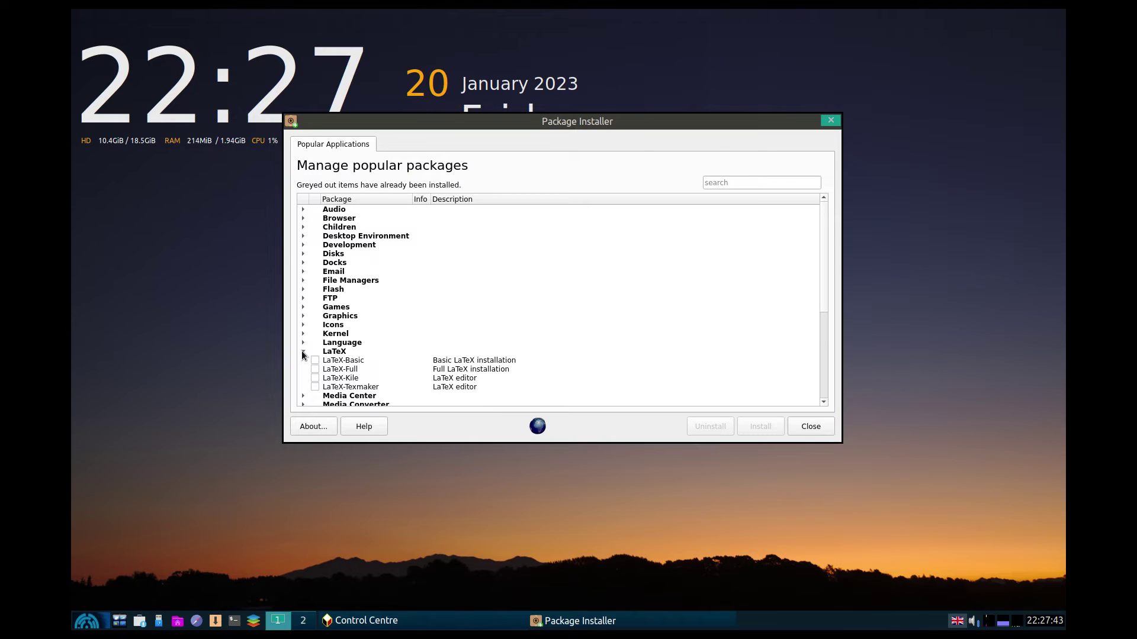
{"action": "left_click", "coordinate": [303, 351]}
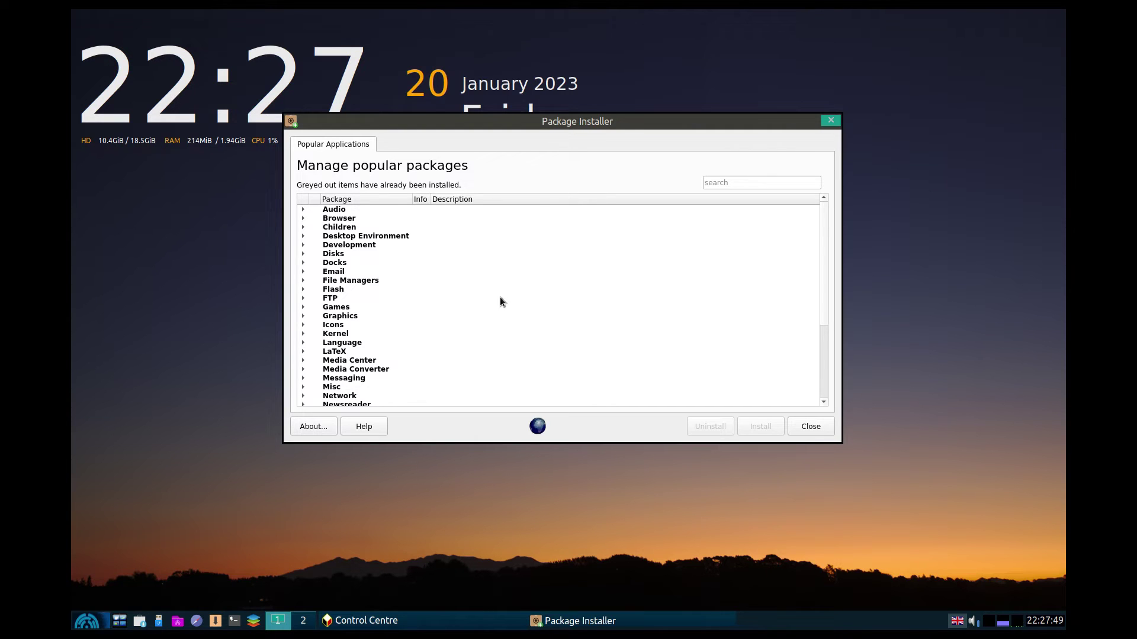
{"action": "scroll", "coordinate": [500, 297], "scroll_direction": "down", "scroll_amount": 5}
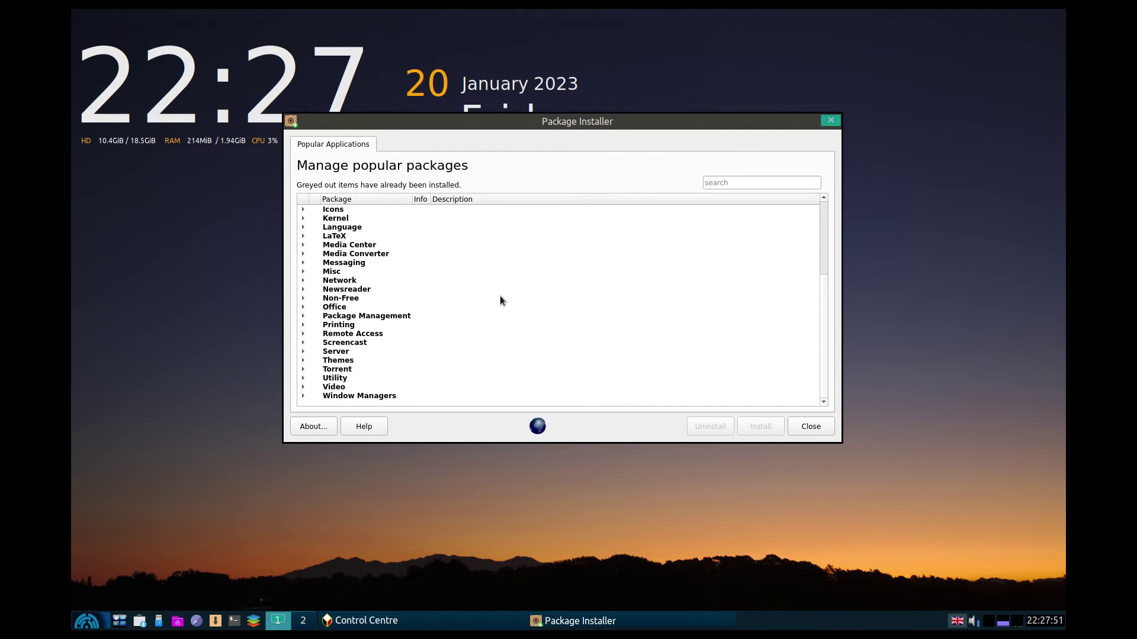
{"action": "scroll", "coordinate": [500, 296], "scroll_direction": "up", "scroll_amount": 5}
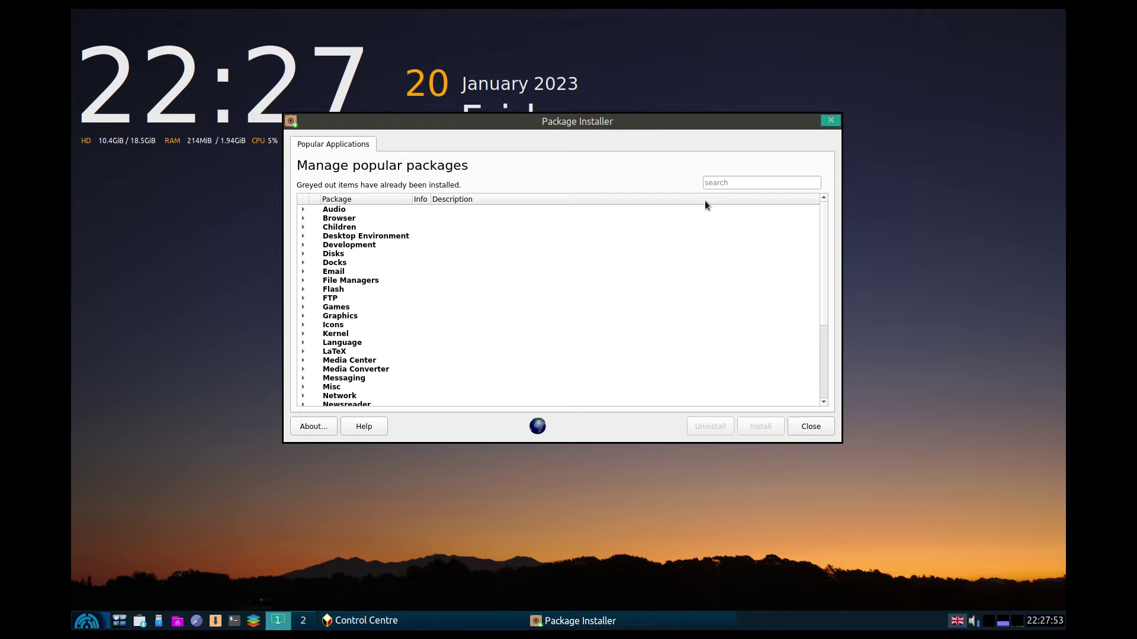
Search the package list for 'chrome' and tick Google Chrome for installation.
{"action": "left_click", "coordinate": [718, 181]}
{"action": "type", "text": "chrome"}
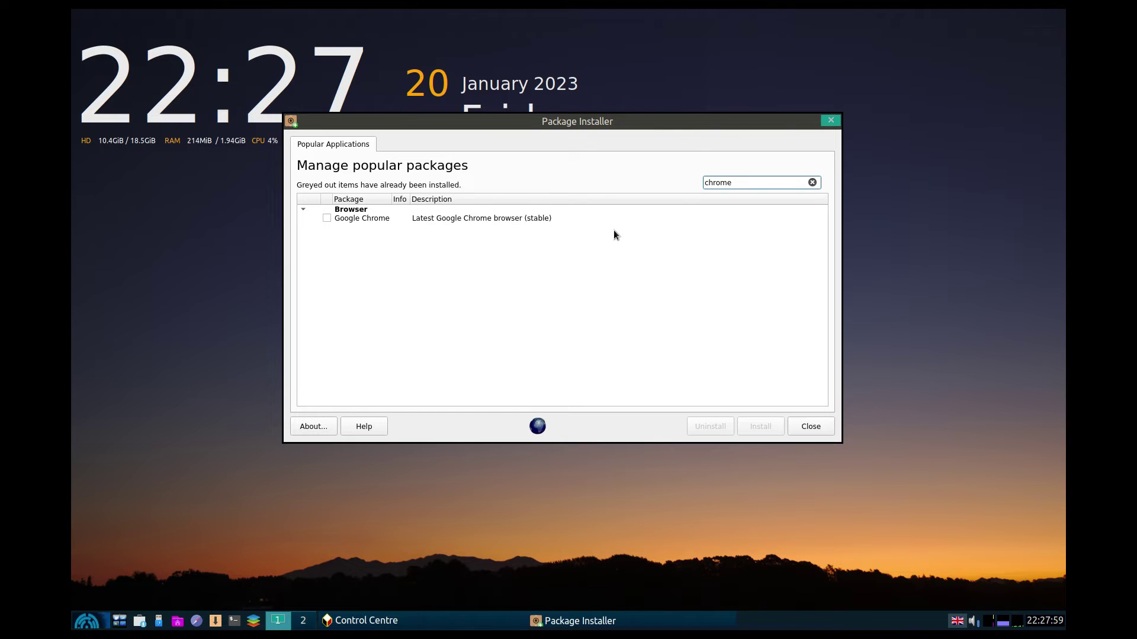
{"action": "left_click", "coordinate": [327, 219]}
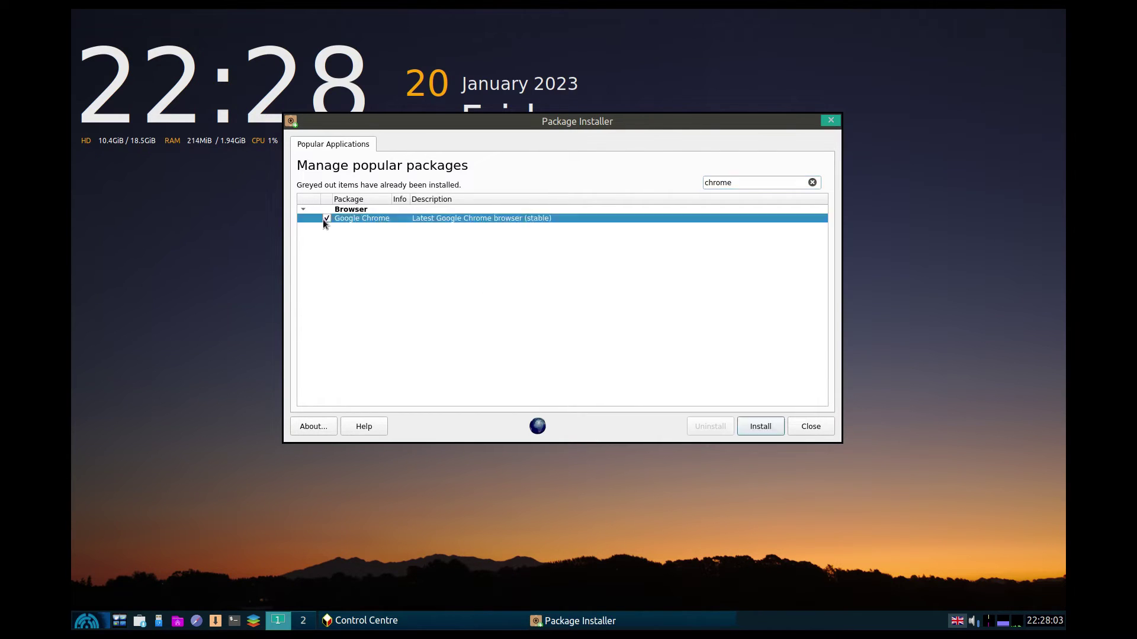
Install Google Chrome, answering y in the terminal, and move the progress window aside.
{"action": "left_click", "coordinate": [754, 428]}
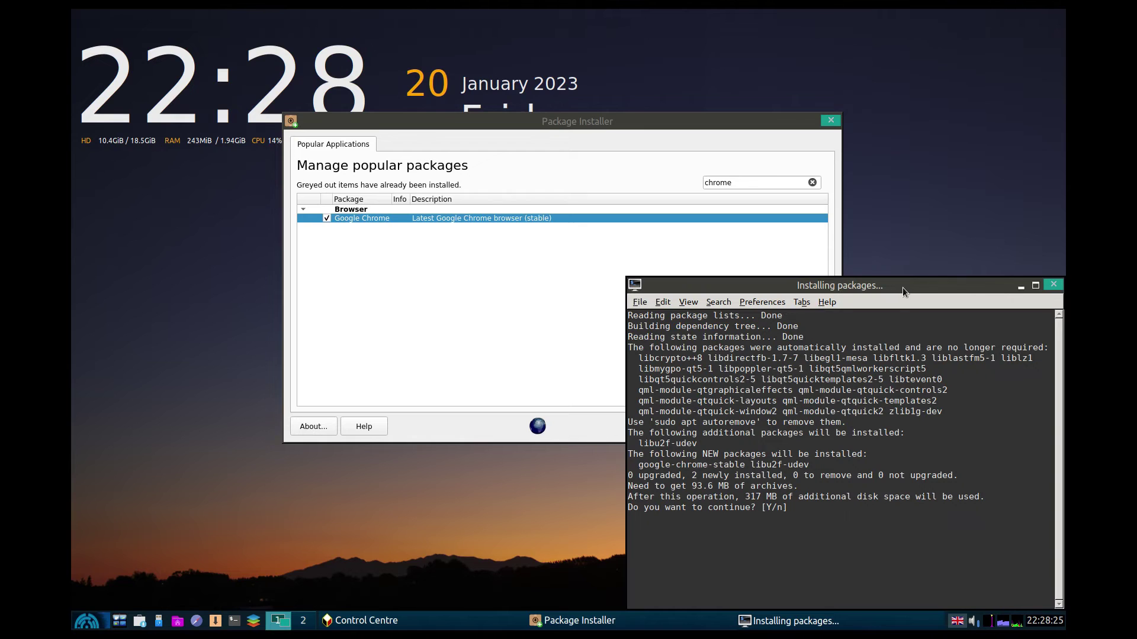
{"action": "left_click_drag", "start_coordinate": [837, 291], "coordinate": [492, 119]}
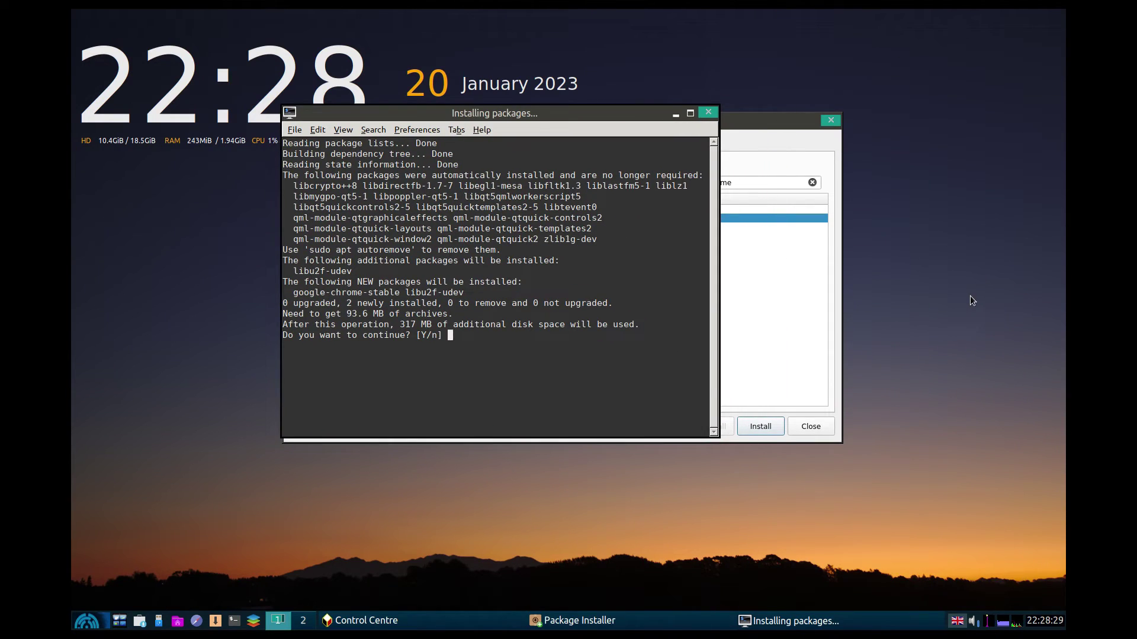
{"action": "type", "text": "y"}
{"action": "key", "text": "Return"}
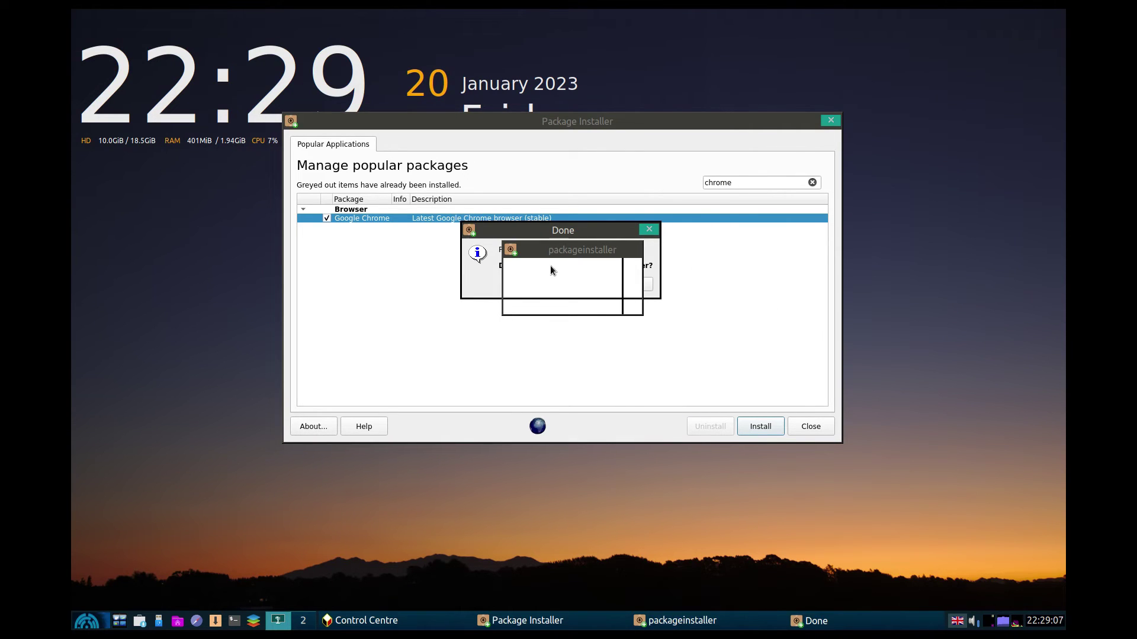
{"action": "left_click_drag", "start_coordinate": [555, 257], "coordinate": [943, 308]}
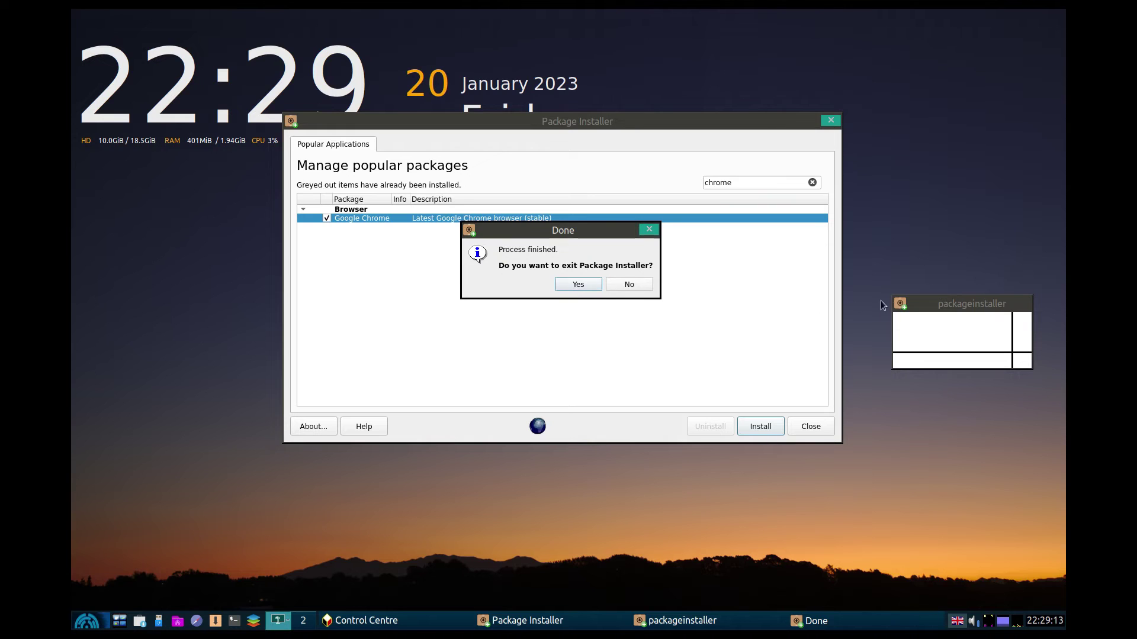
Exit Package Installer and find Google Chrome under Applications > Internet in the start menu.
{"action": "left_click", "coordinate": [584, 286]}
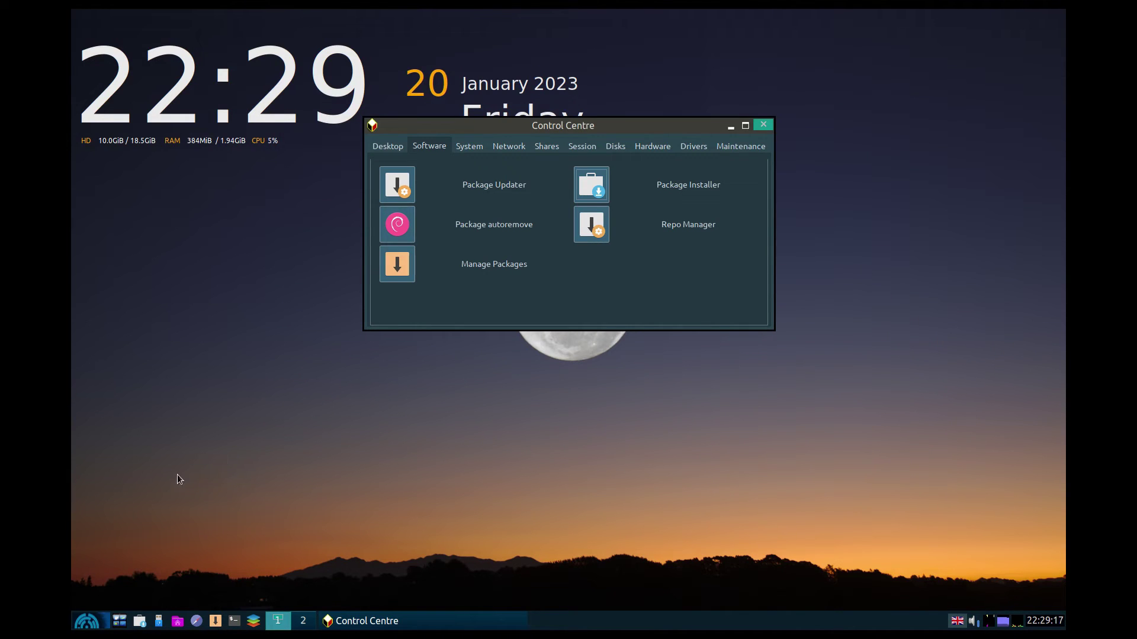
{"action": "left_click", "coordinate": [87, 620]}
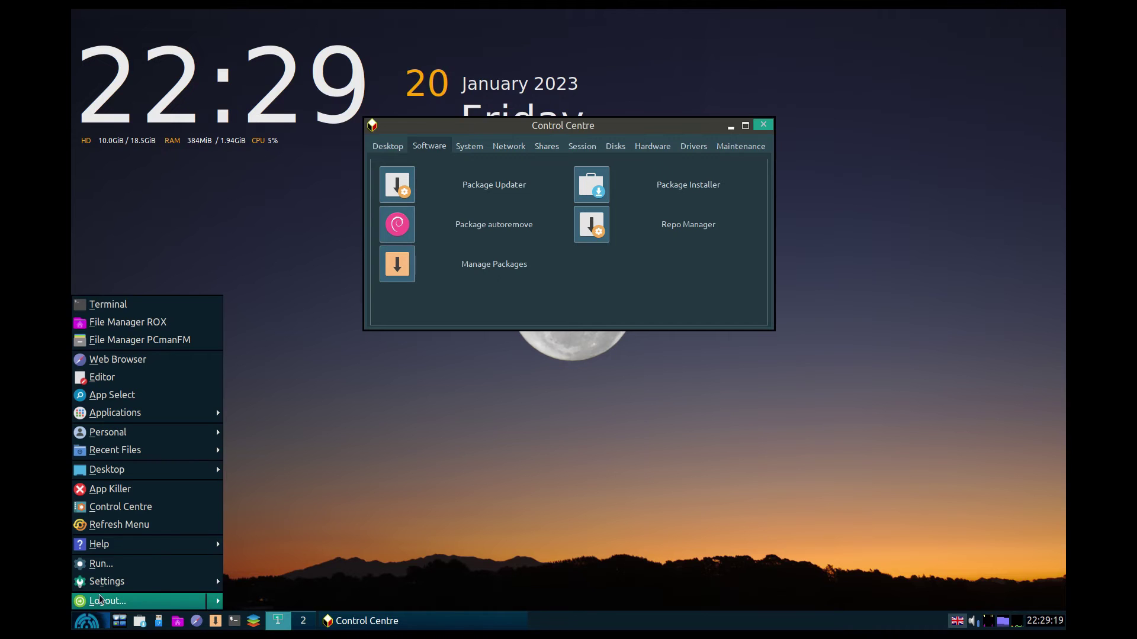
{"action": "mouse_move", "coordinate": [132, 416]}
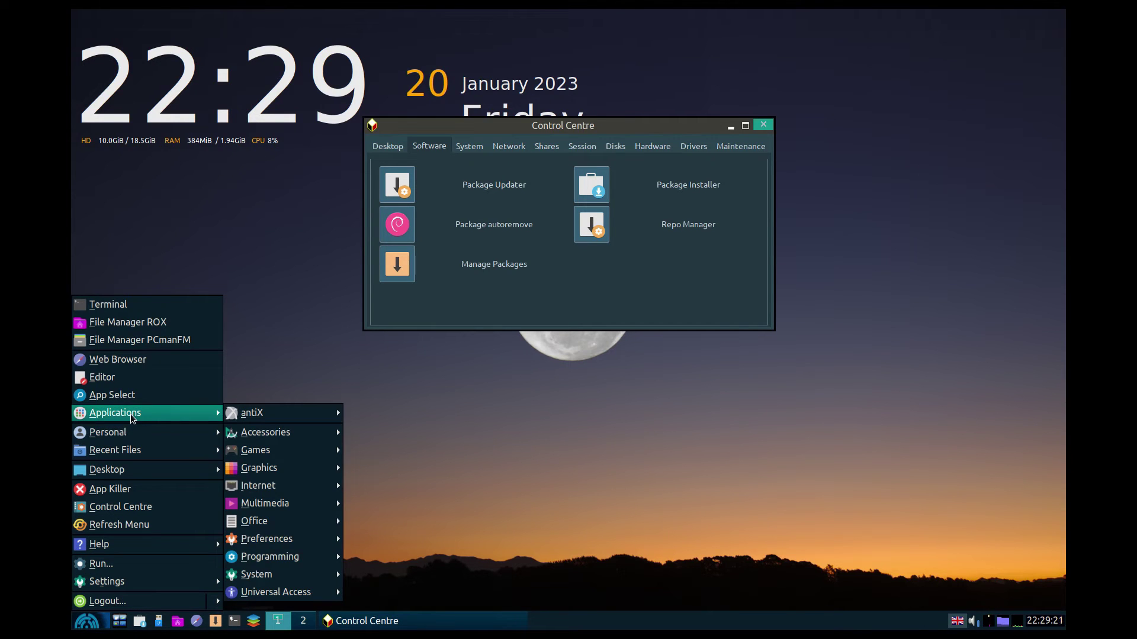
{"action": "mouse_move", "coordinate": [270, 484]}
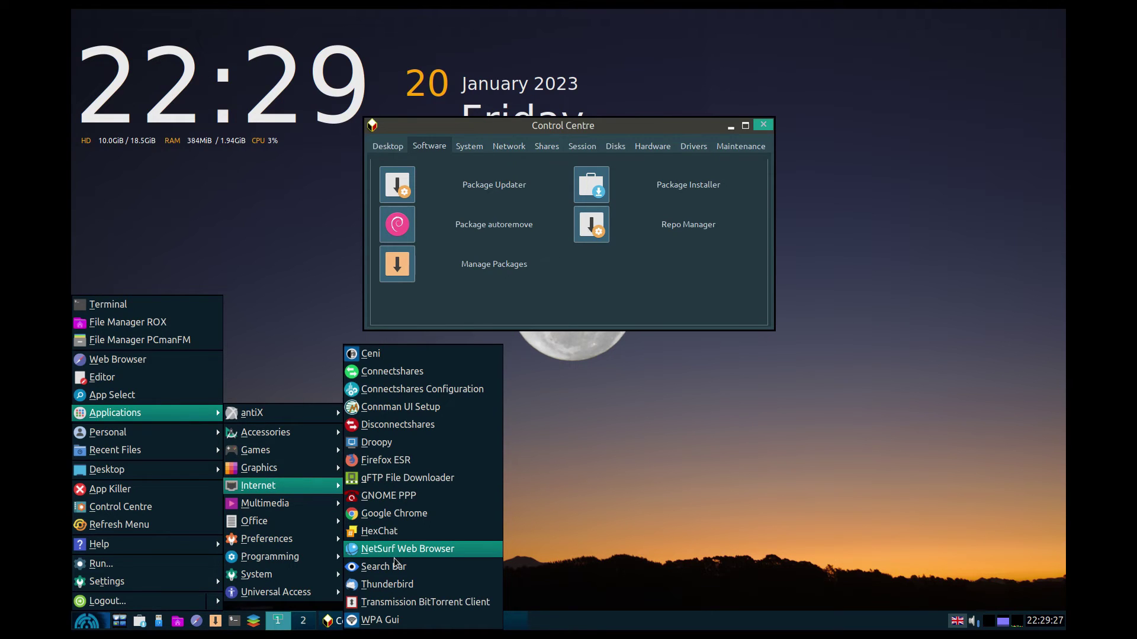
{"action": "left_click", "coordinate": [406, 517]}
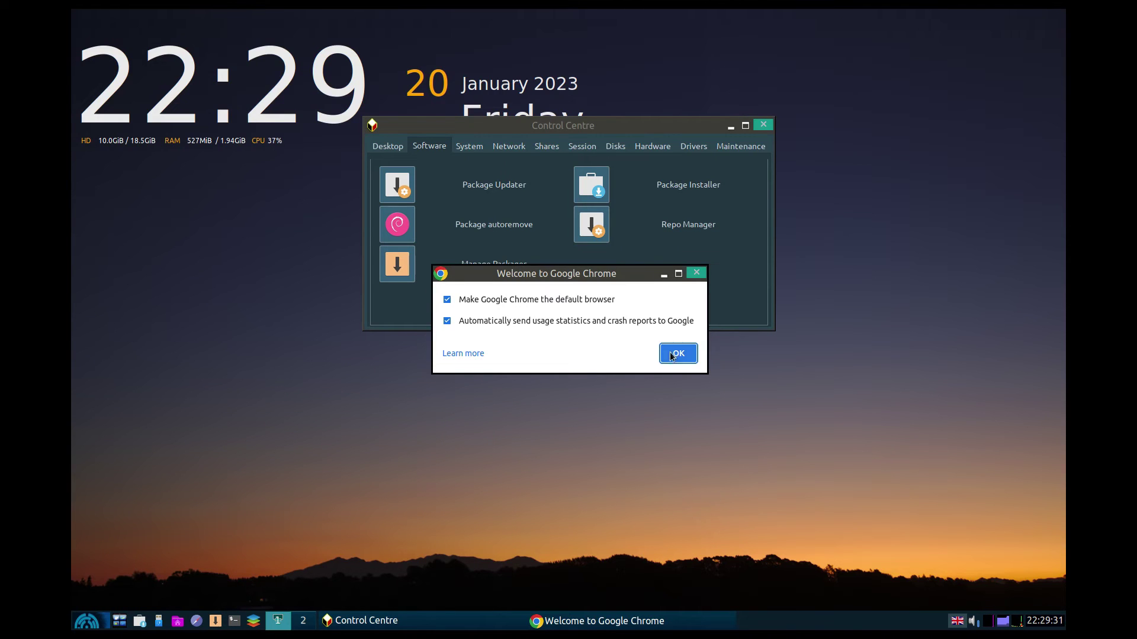
{"action": "left_click", "coordinate": [678, 353]}
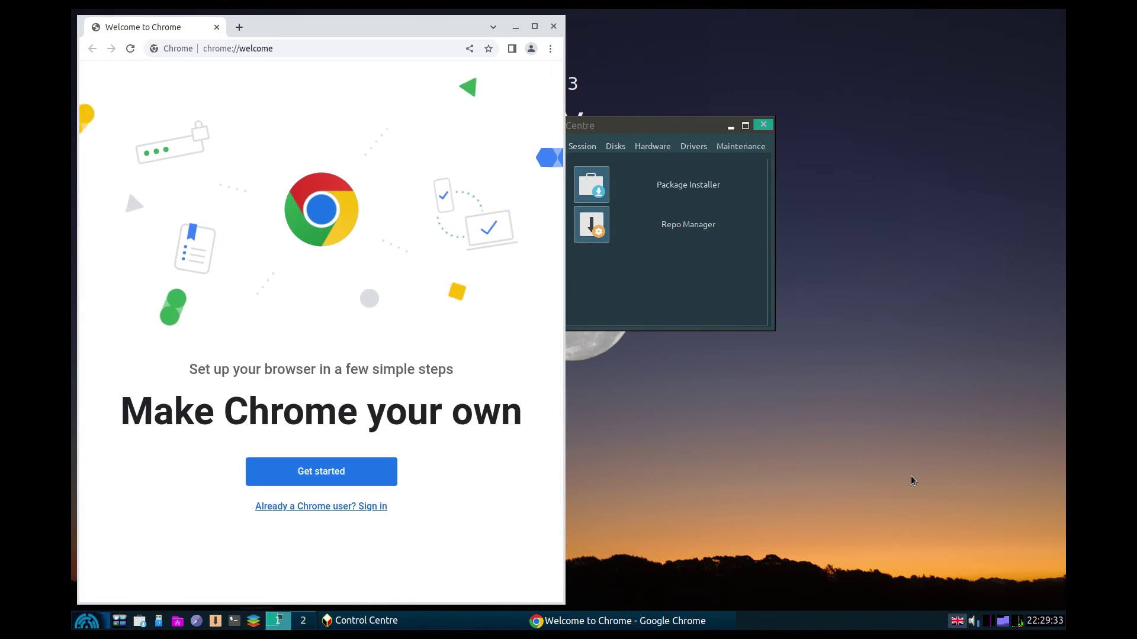
{"action": "left_click", "coordinate": [554, 26]}
Reopen Package Installer and expand then collapse the Docks, File Managers and Games categories.
{"action": "left_click", "coordinate": [591, 188]}
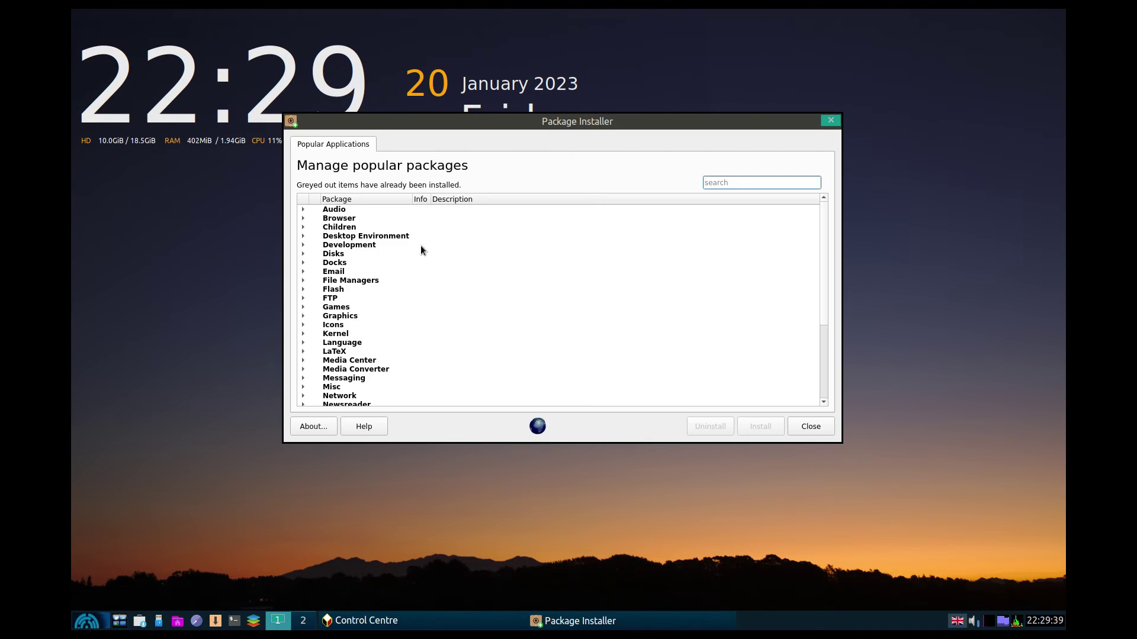
{"action": "left_click", "coordinate": [301, 262]}
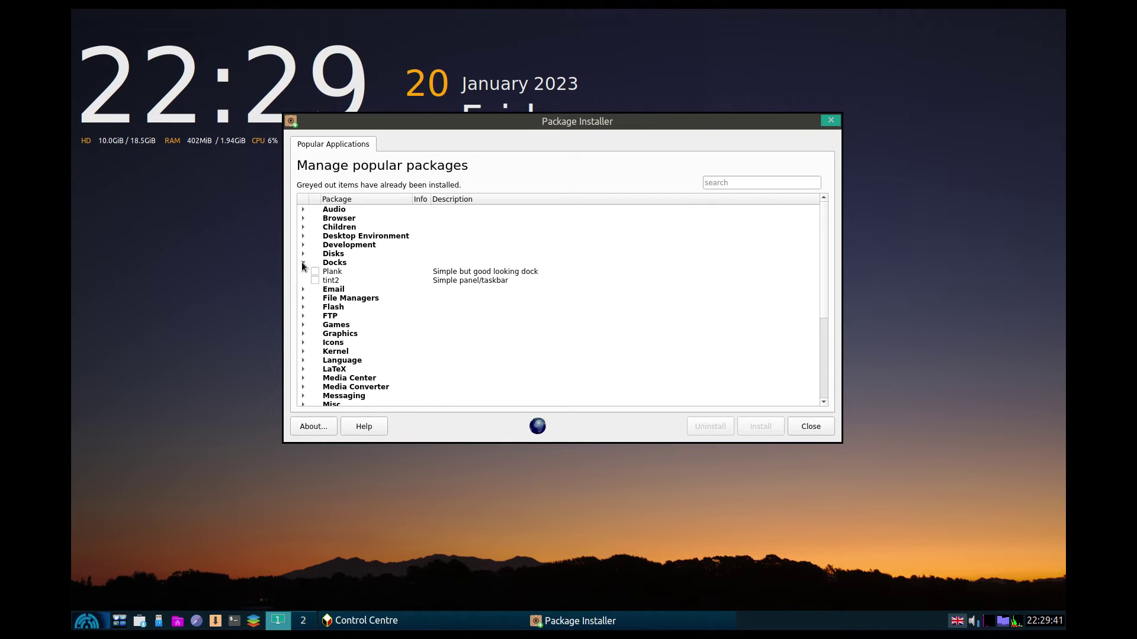
{"action": "left_click", "coordinate": [302, 263]}
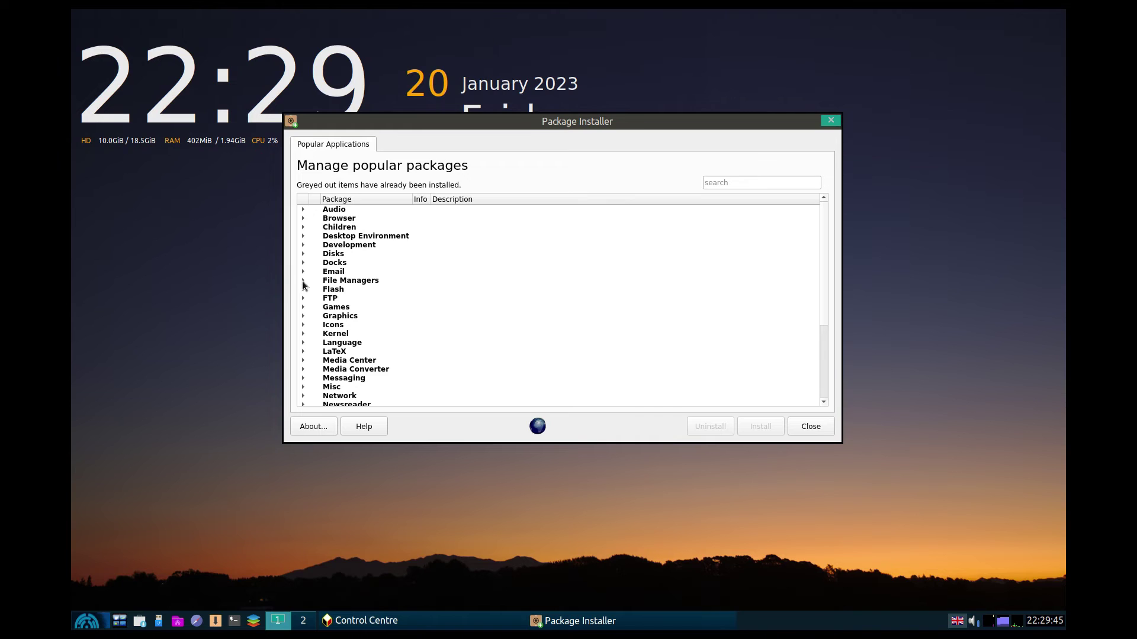
{"action": "left_click", "coordinate": [303, 281]}
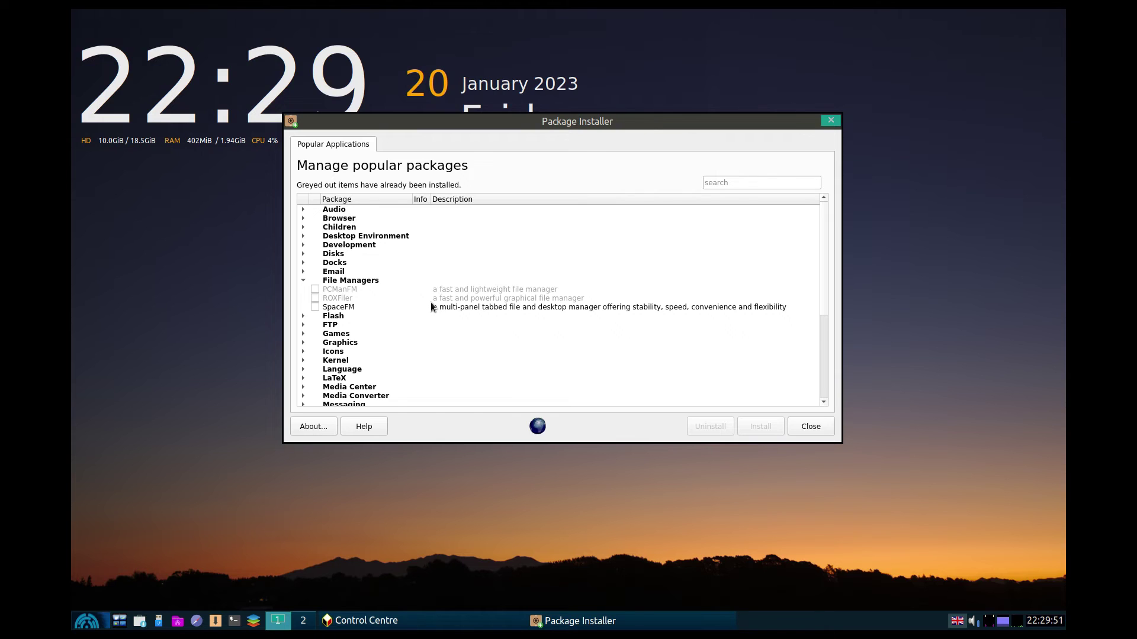
{"action": "left_click", "coordinate": [303, 279]}
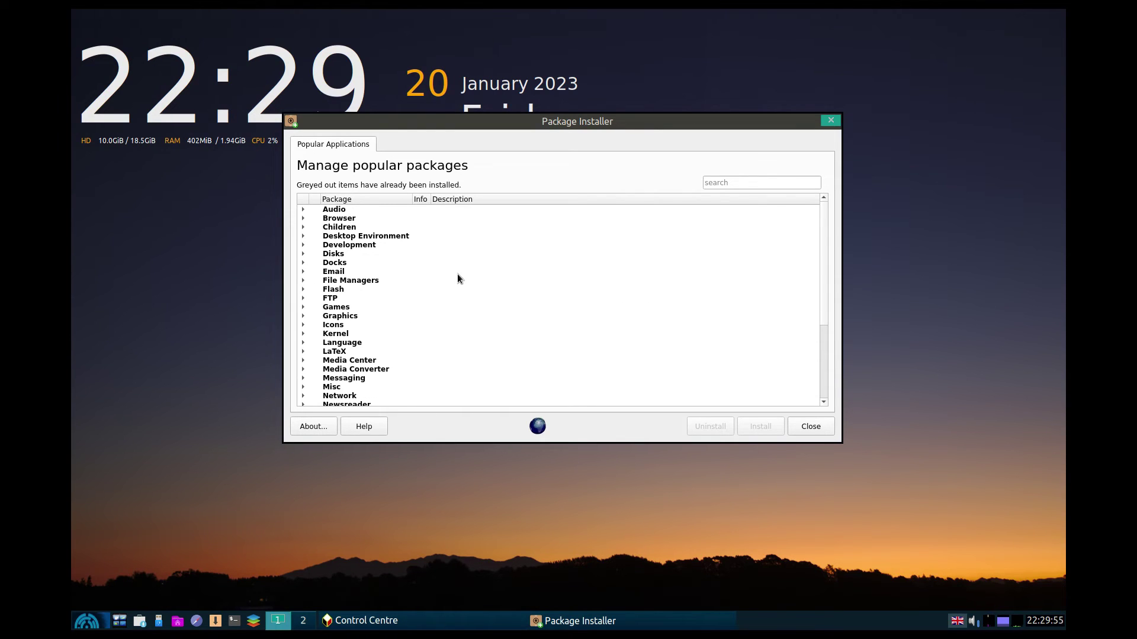
{"action": "left_click", "coordinate": [303, 307]}
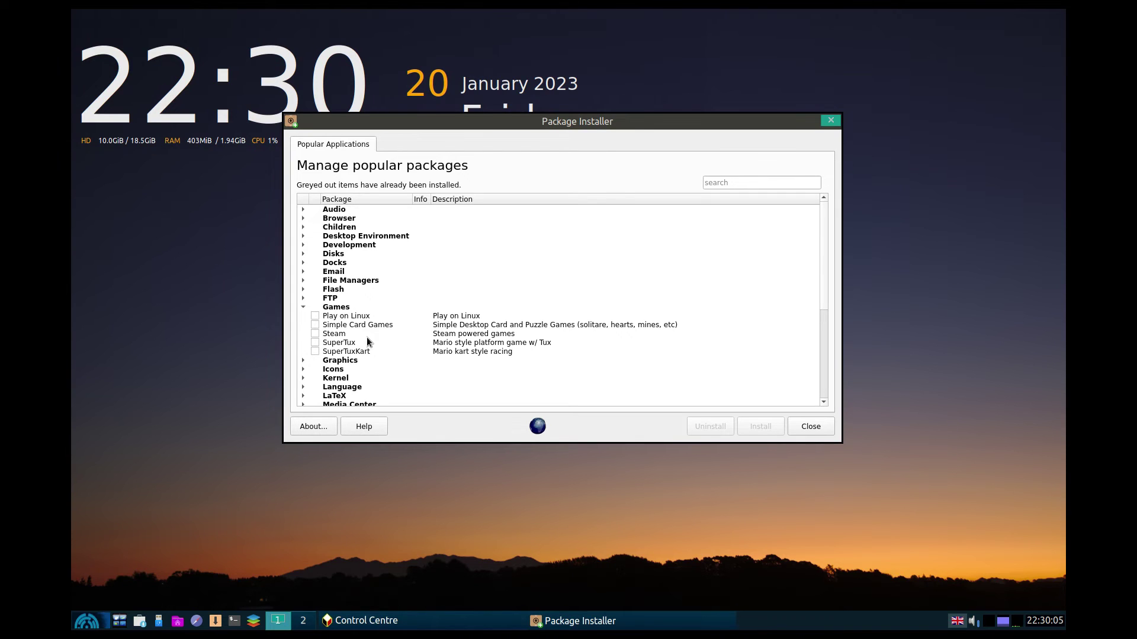
{"action": "left_click", "coordinate": [302, 307]}
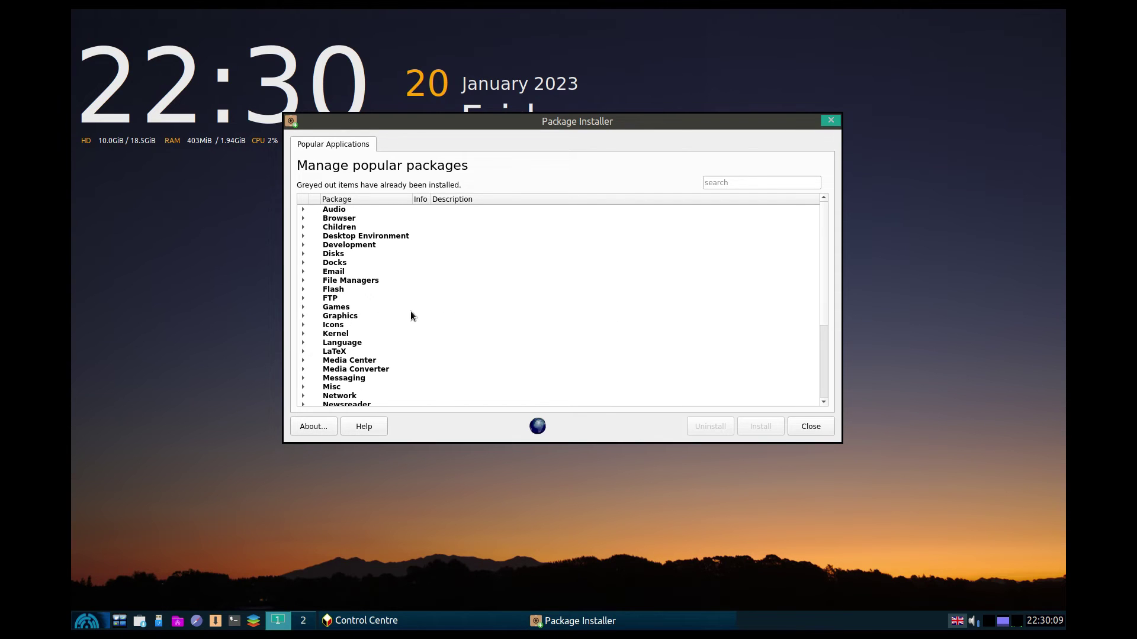
Expand and collapse the Video category, then expand Office to view its packages.
{"action": "scroll", "coordinate": [411, 313], "scroll_direction": "down", "scroll_amount": 2}
{"action": "scroll", "coordinate": [410, 311], "scroll_direction": "down", "scroll_amount": 3}
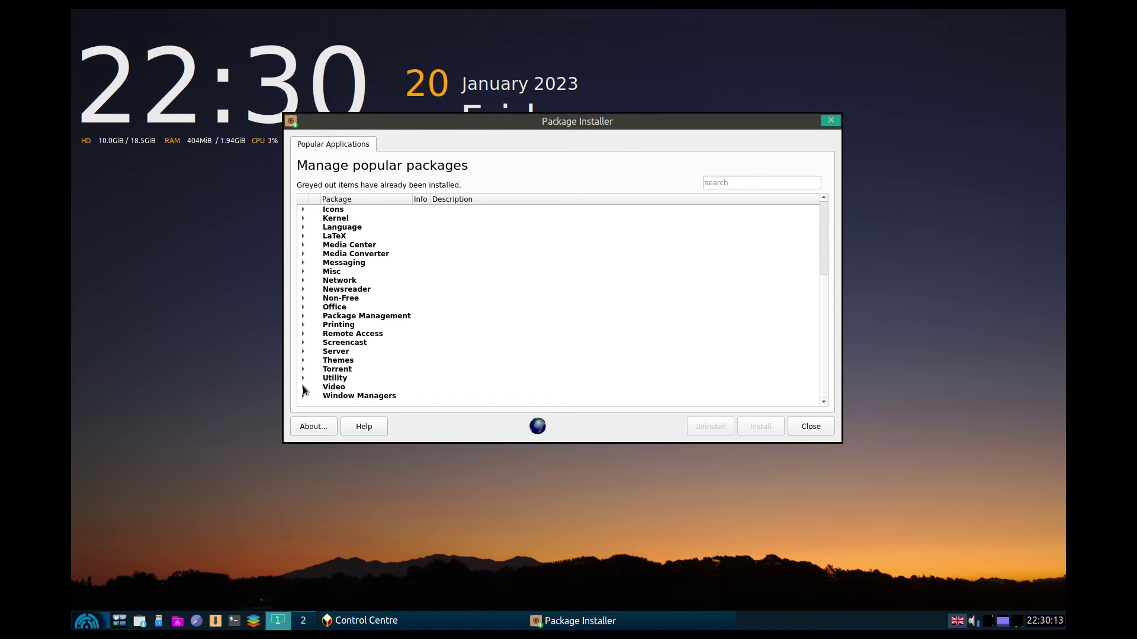
{"action": "left_click", "coordinate": [303, 387]}
{"action": "scroll", "coordinate": [615, 330], "scroll_direction": "down", "scroll_amount": 2}
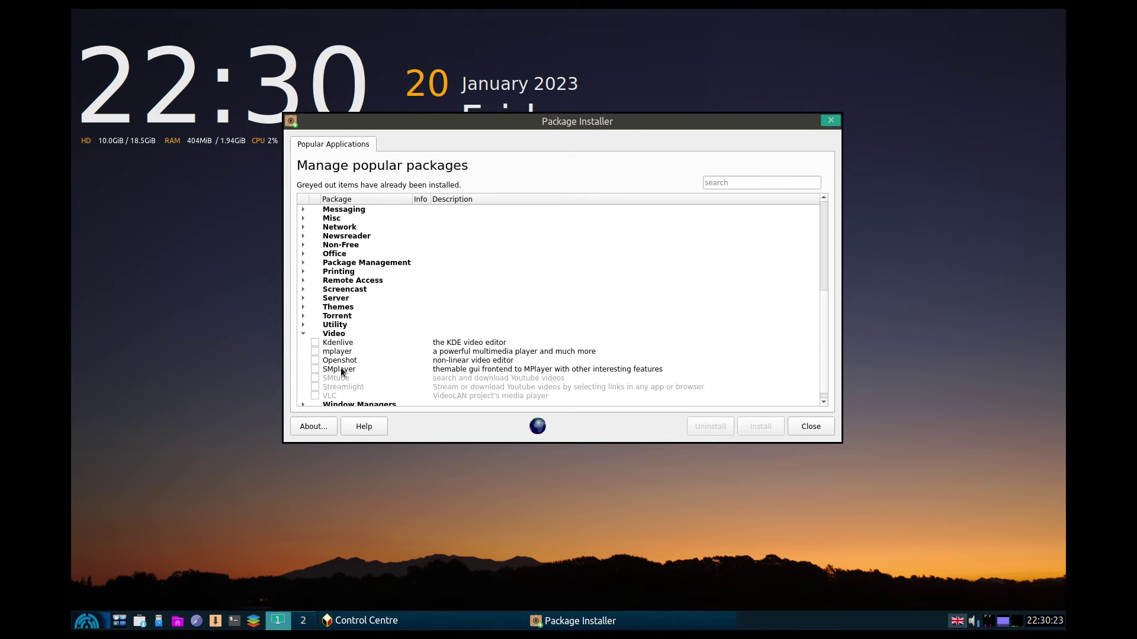
{"action": "left_click", "coordinate": [304, 333]}
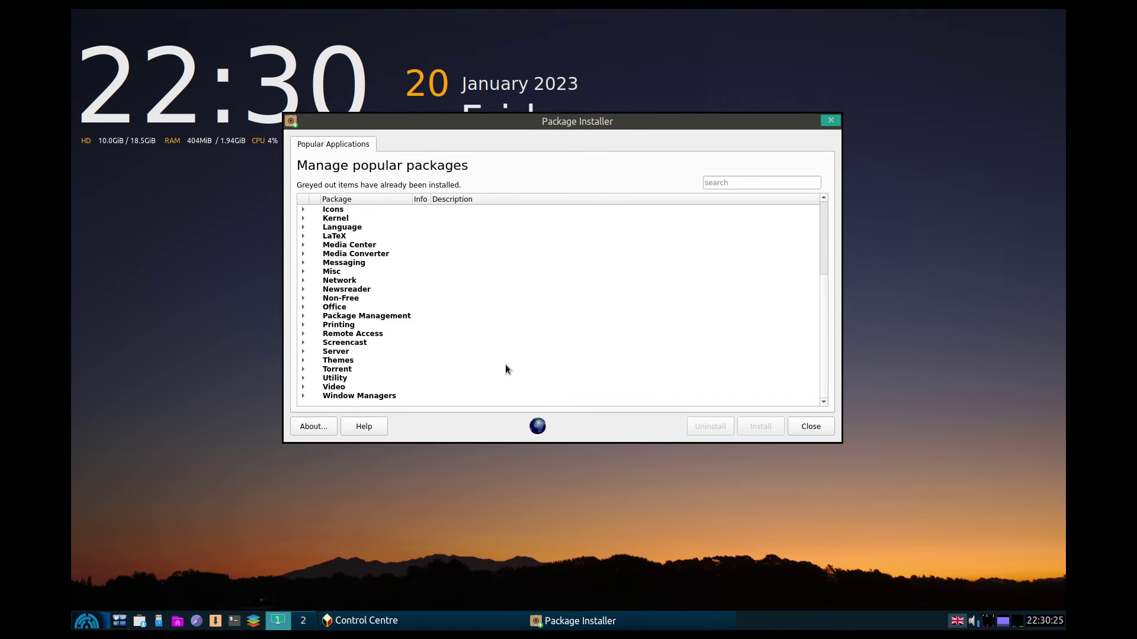
{"action": "scroll", "coordinate": [506, 364], "scroll_direction": "up", "scroll_amount": 2}
{"action": "scroll", "coordinate": [505, 364], "scroll_direction": "down", "scroll_amount": 2}
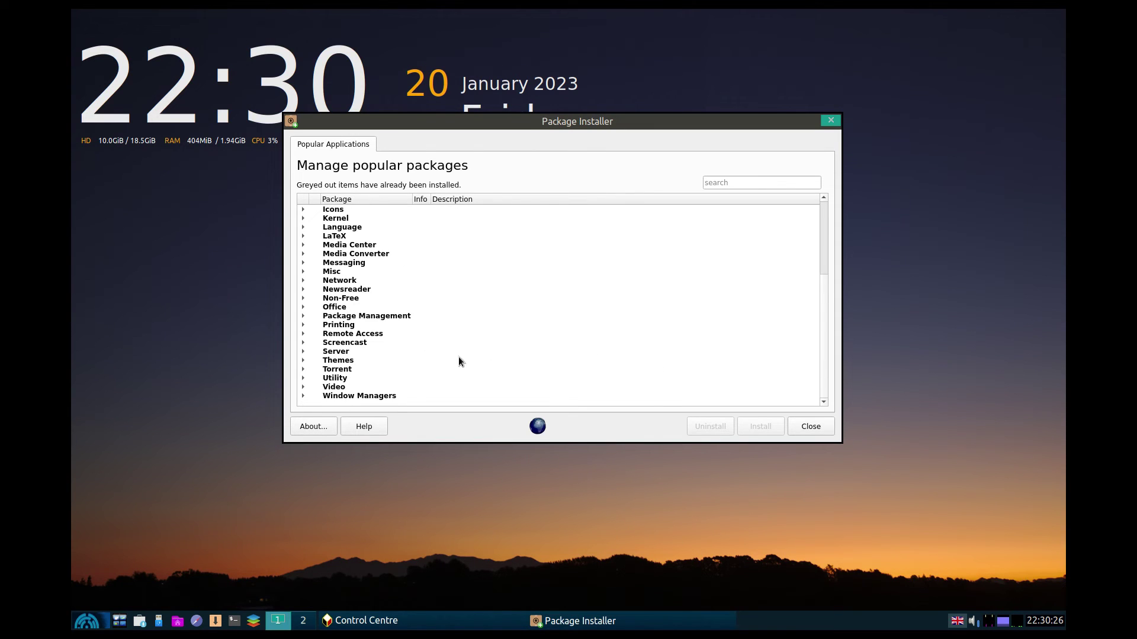
{"action": "left_click", "coordinate": [303, 307]}
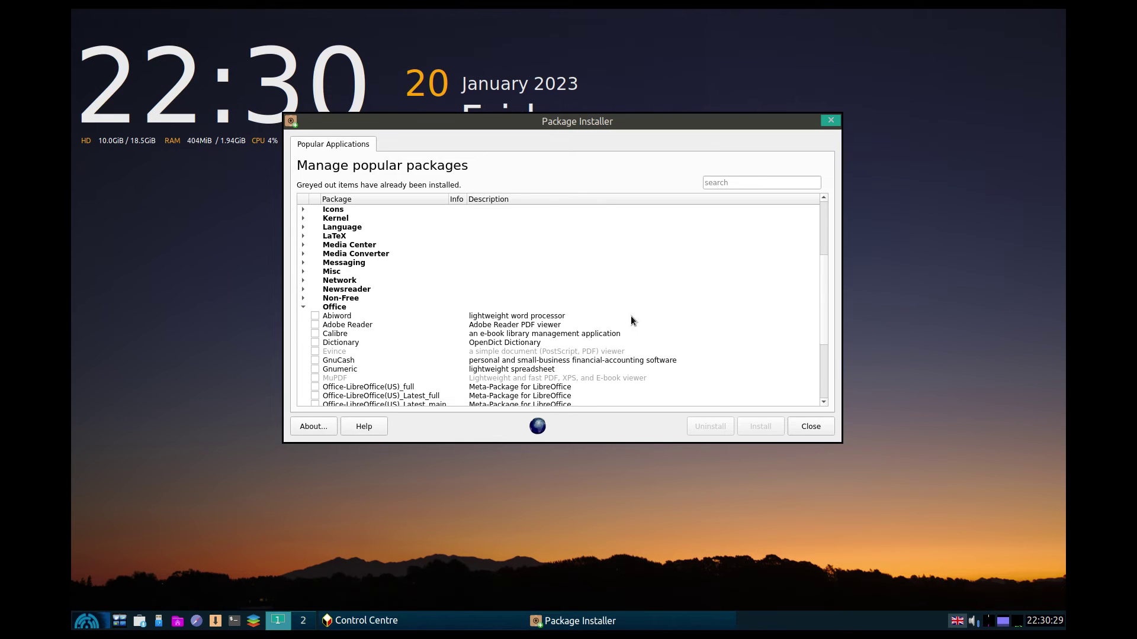
{"action": "scroll", "coordinate": [631, 320], "scroll_direction": "down", "scroll_amount": 1}
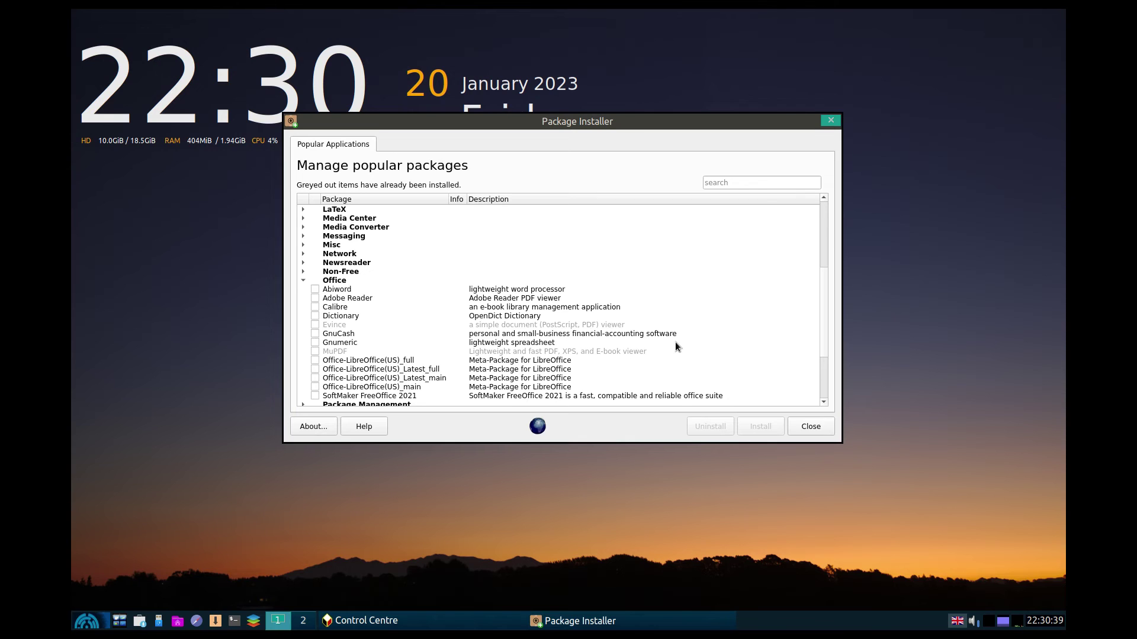
Close the Package Installer and view Control Centre's System, Network, Shares and Session tabs.
{"action": "left_click", "coordinate": [830, 121]}
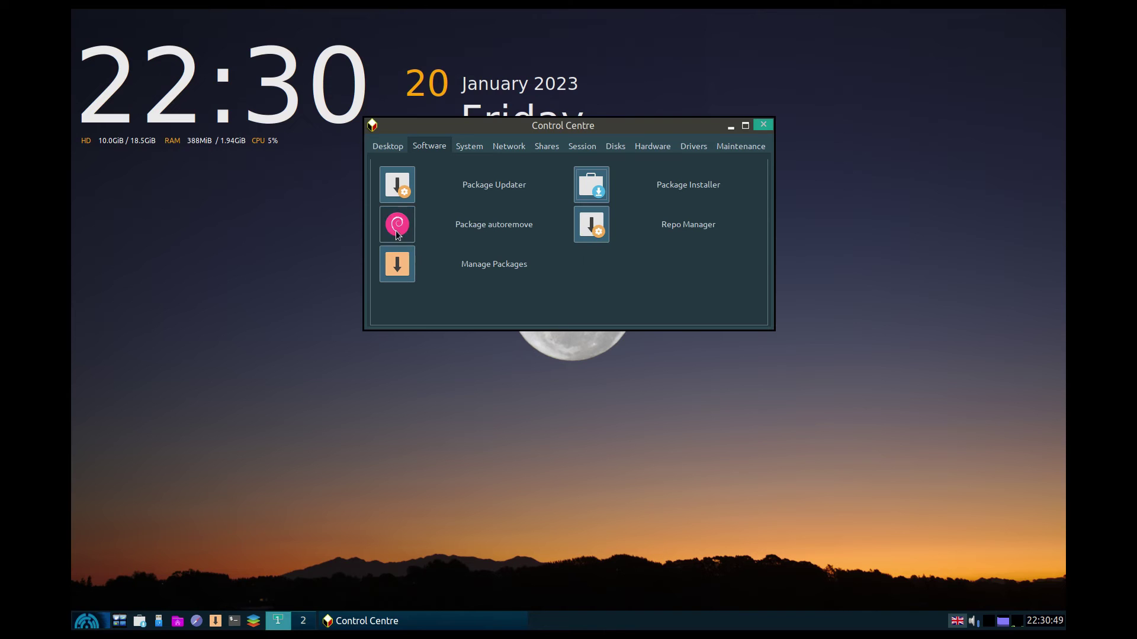
{"action": "left_click", "coordinate": [472, 150]}
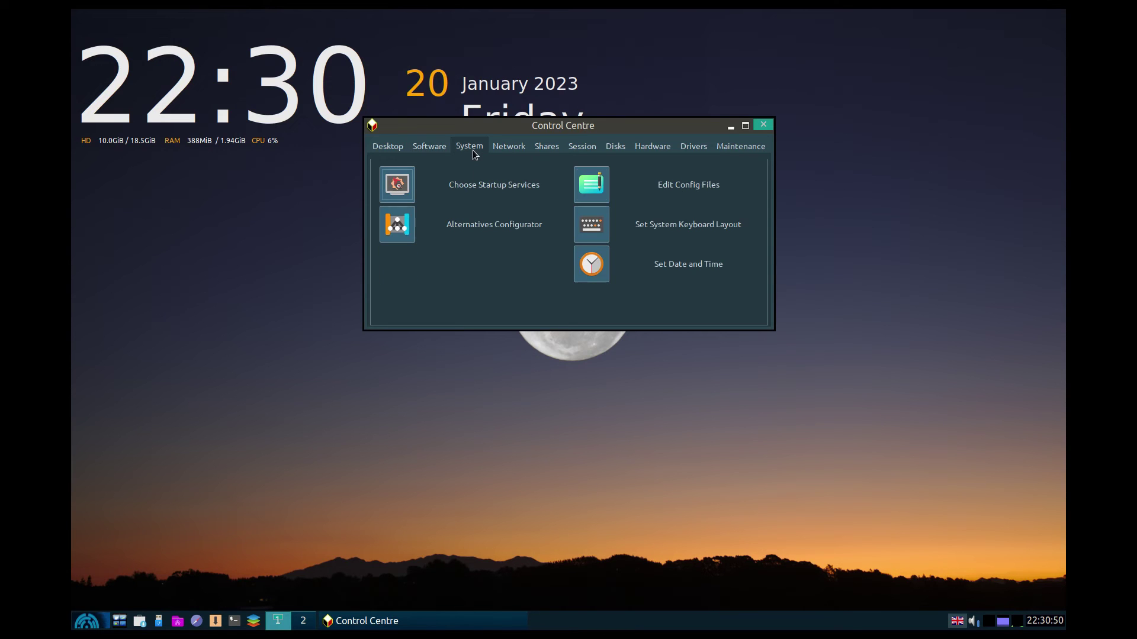
{"action": "left_click", "coordinate": [505, 149]}
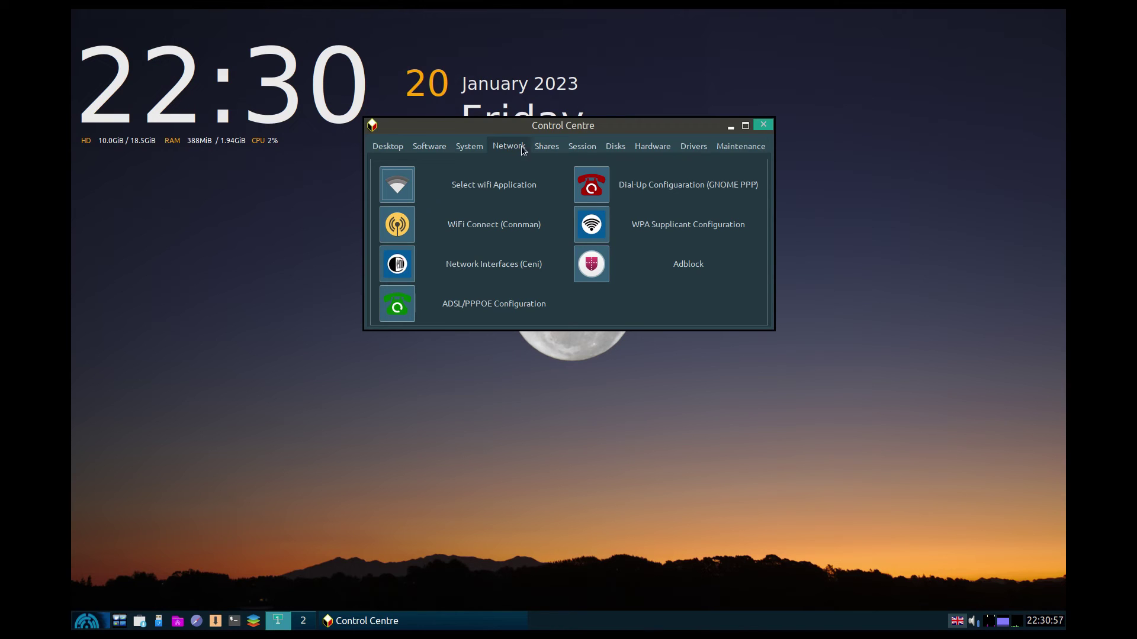
{"action": "left_click", "coordinate": [546, 152]}
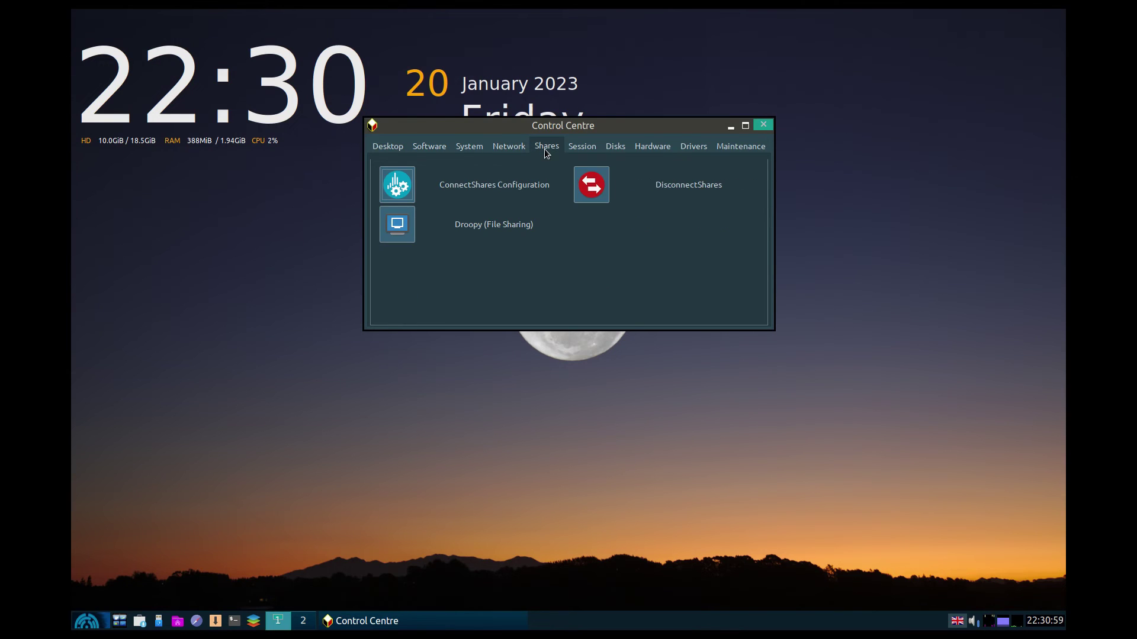
{"action": "left_click", "coordinate": [582, 148]}
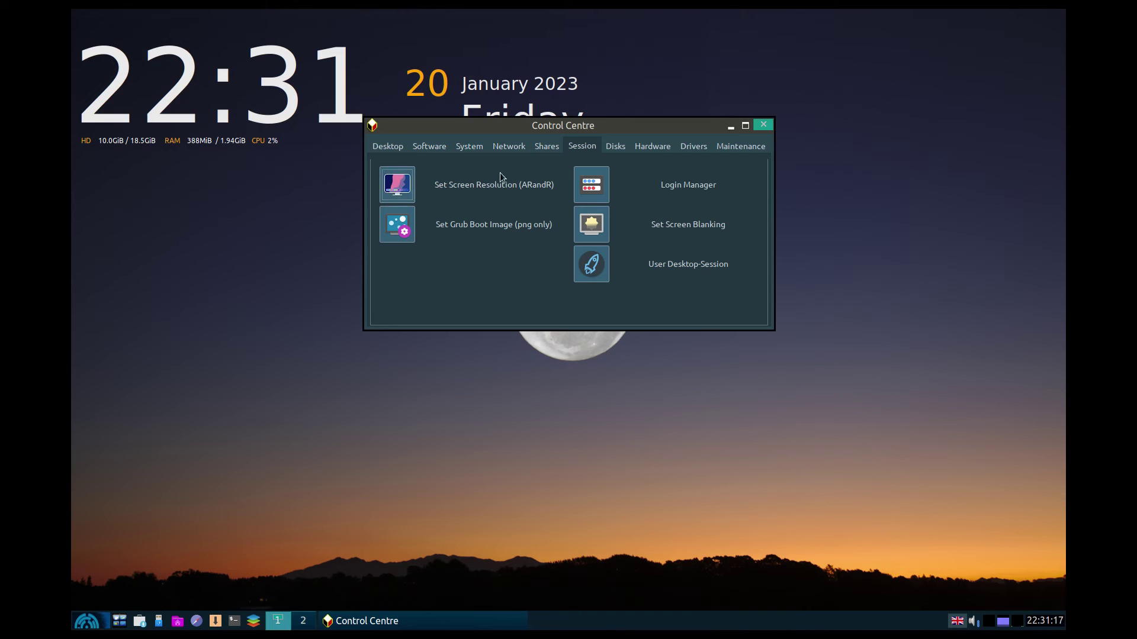
View the Disks and Hardware tabs, then open and quit the PC Information tool.
{"action": "left_click", "coordinate": [615, 148]}
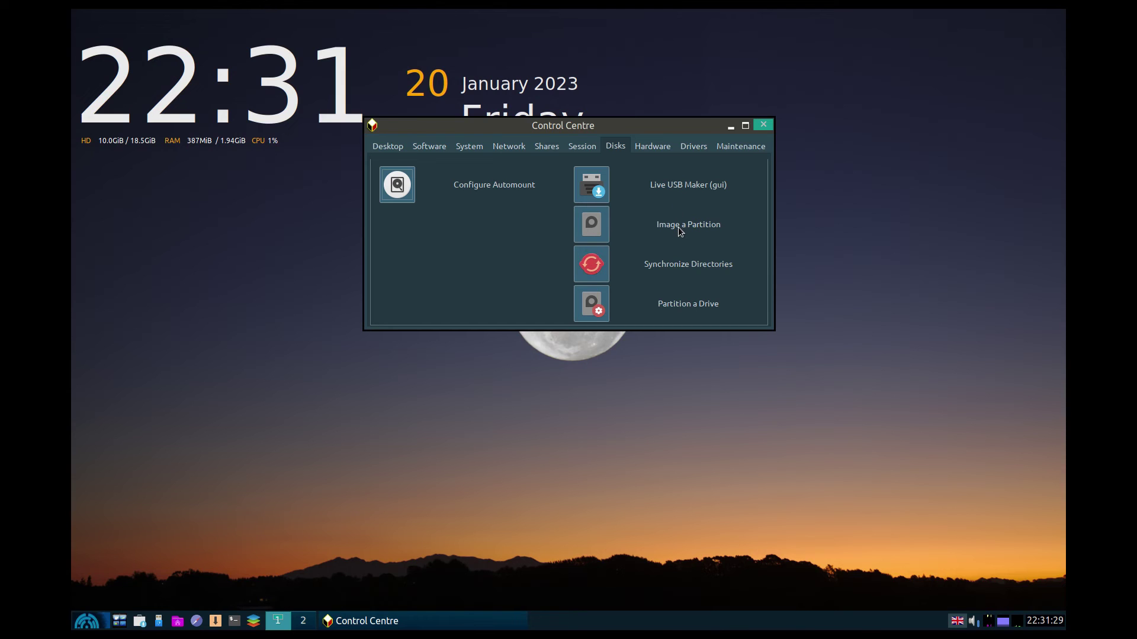
{"action": "left_click", "coordinate": [654, 146]}
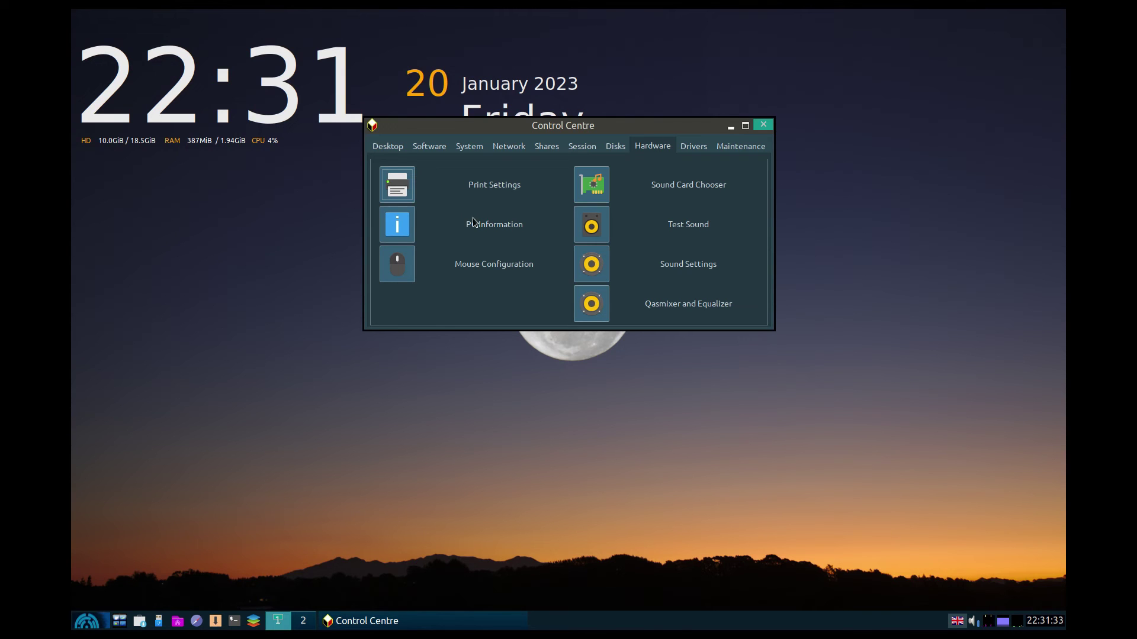
{"action": "left_click", "coordinate": [401, 225]}
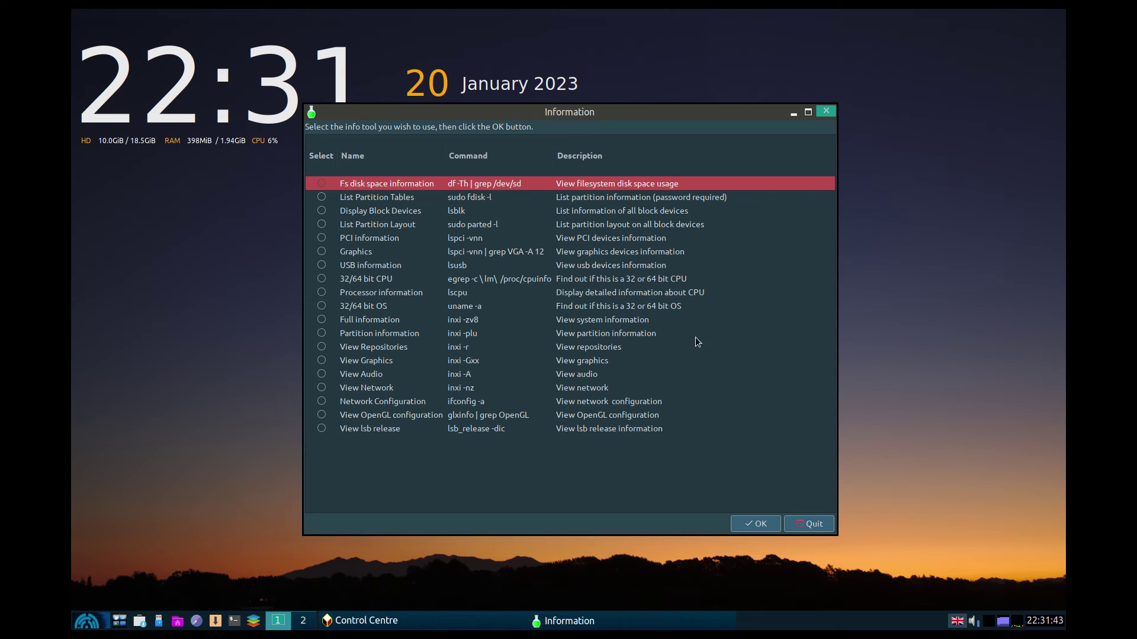
{"action": "left_click", "coordinate": [809, 523]}
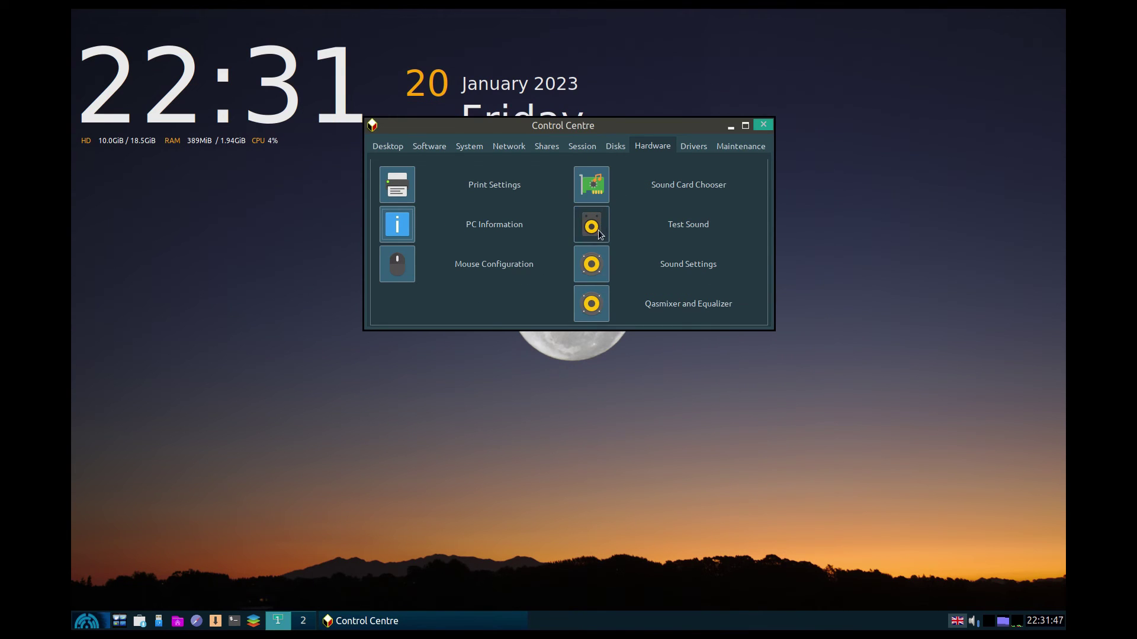
View the Drivers and Maintenance tabs, then close Control Centre.
{"action": "left_click", "coordinate": [691, 145]}
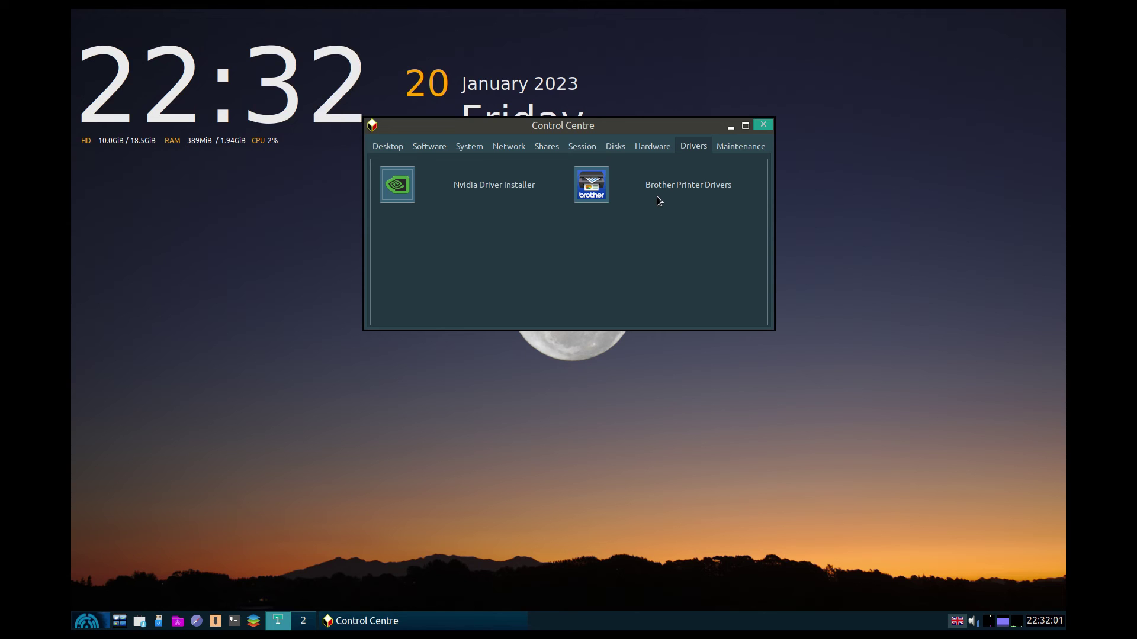
{"action": "left_click", "coordinate": [724, 150]}
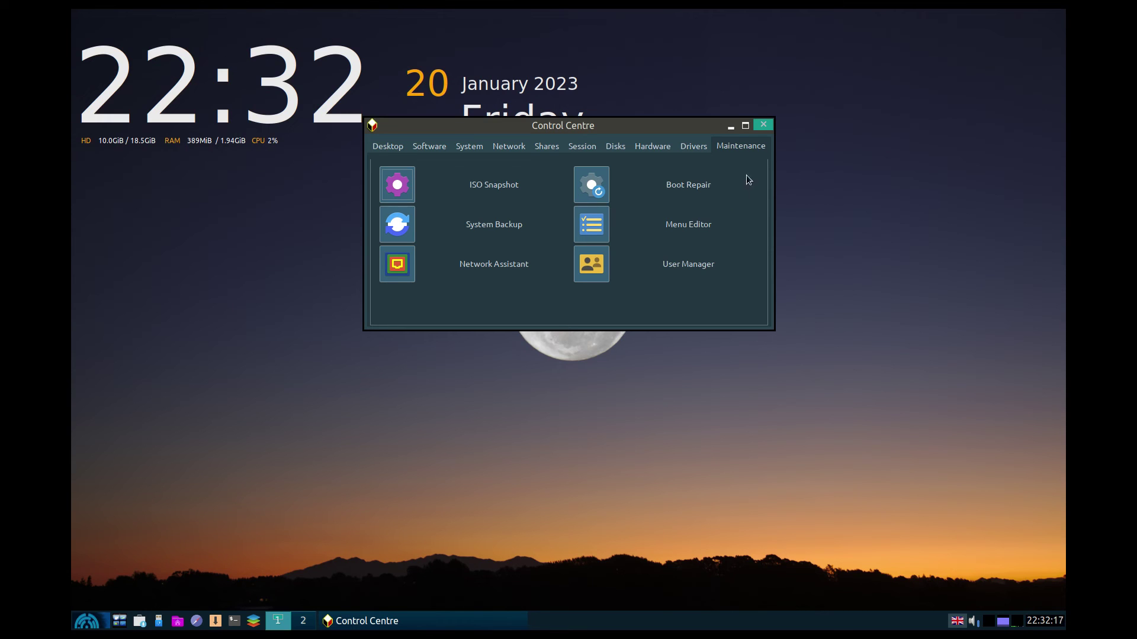
{"action": "left_click", "coordinate": [763, 124]}
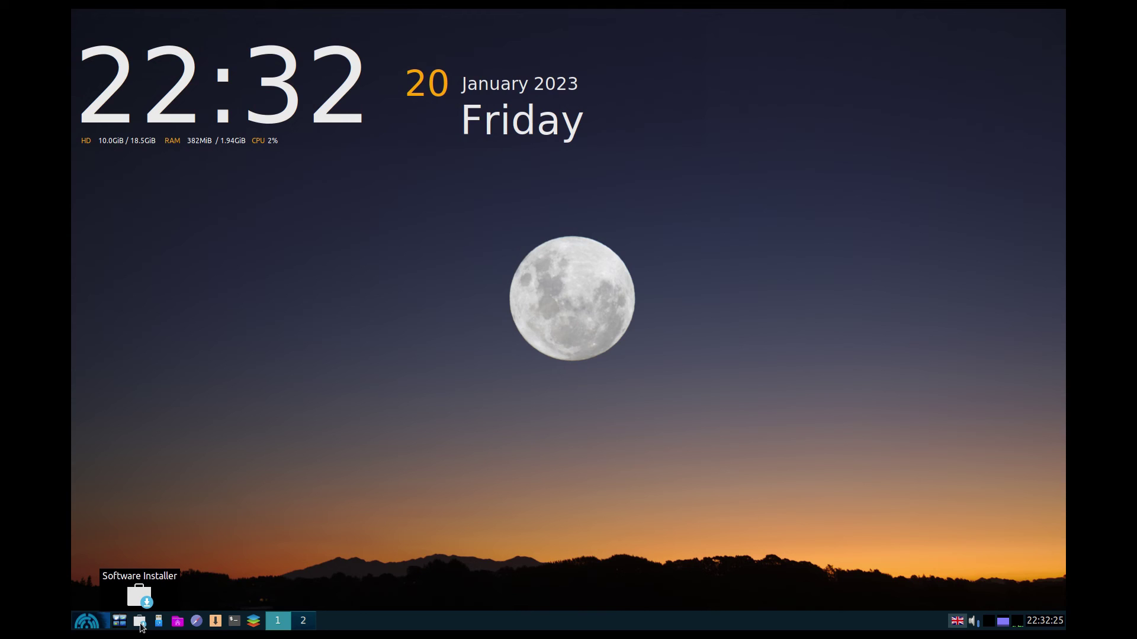
Launch Synaptic from the taskbar and search for 'simple screen recorder'.
{"action": "left_click", "coordinate": [216, 621]}
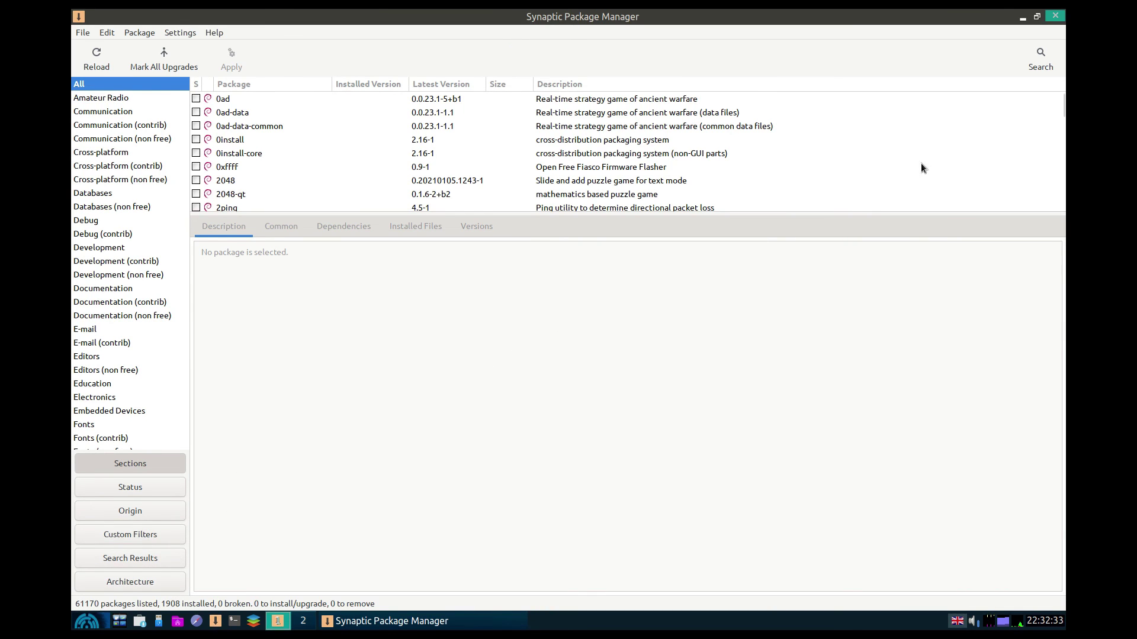
{"action": "left_click", "coordinate": [1037, 63]}
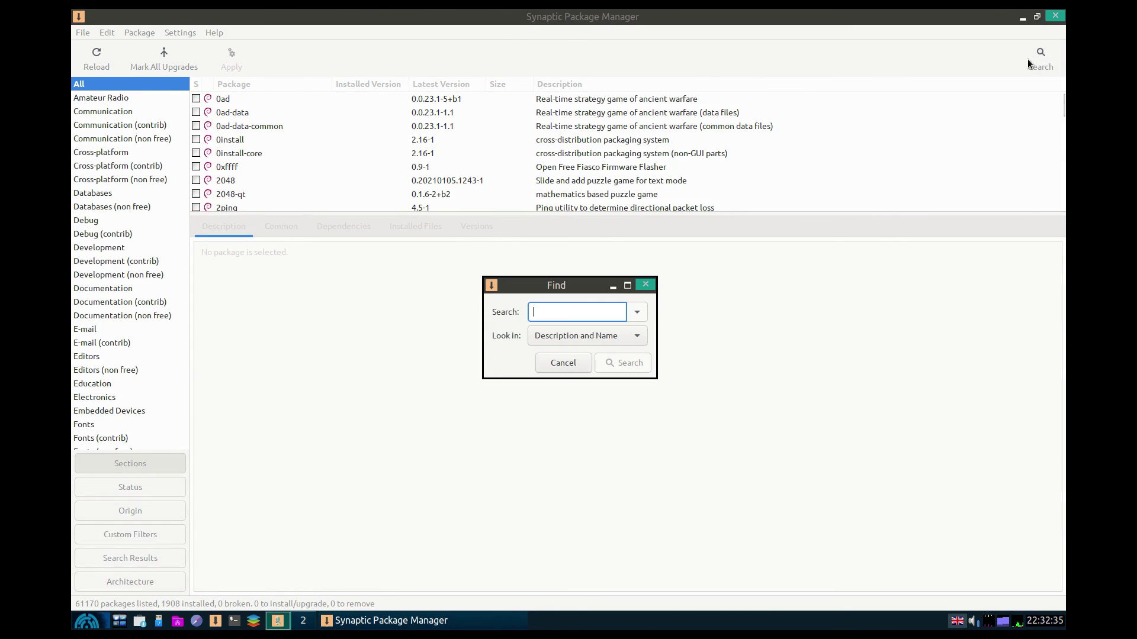
{"action": "type", "text": "simp"}
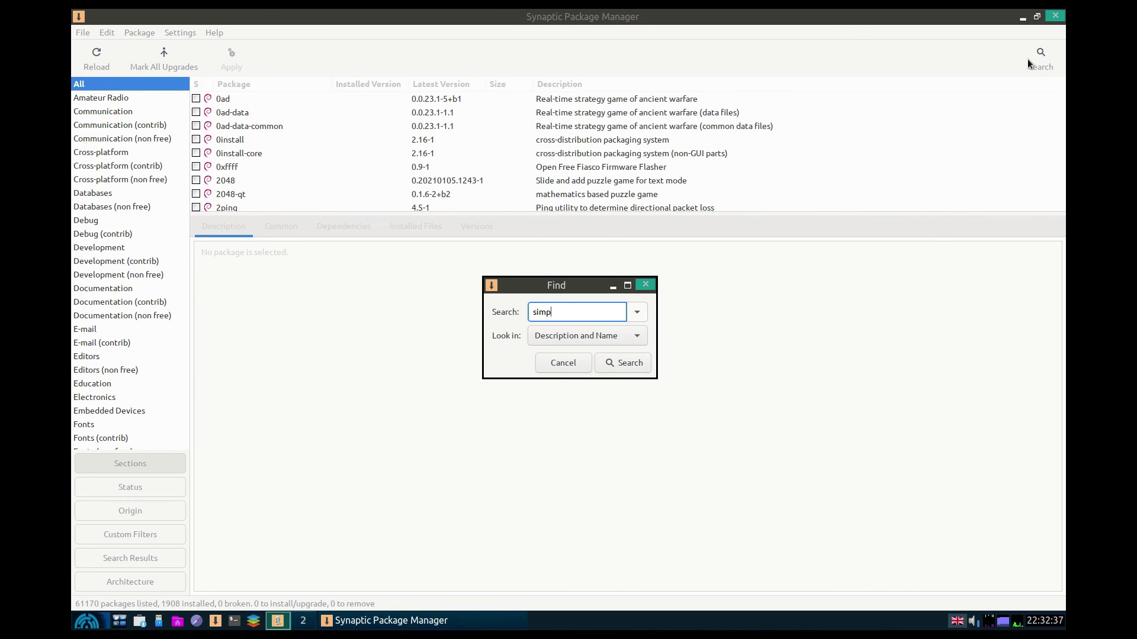
{"action": "type", "text": "le screen recorder"}
{"action": "key", "text": "Return"}
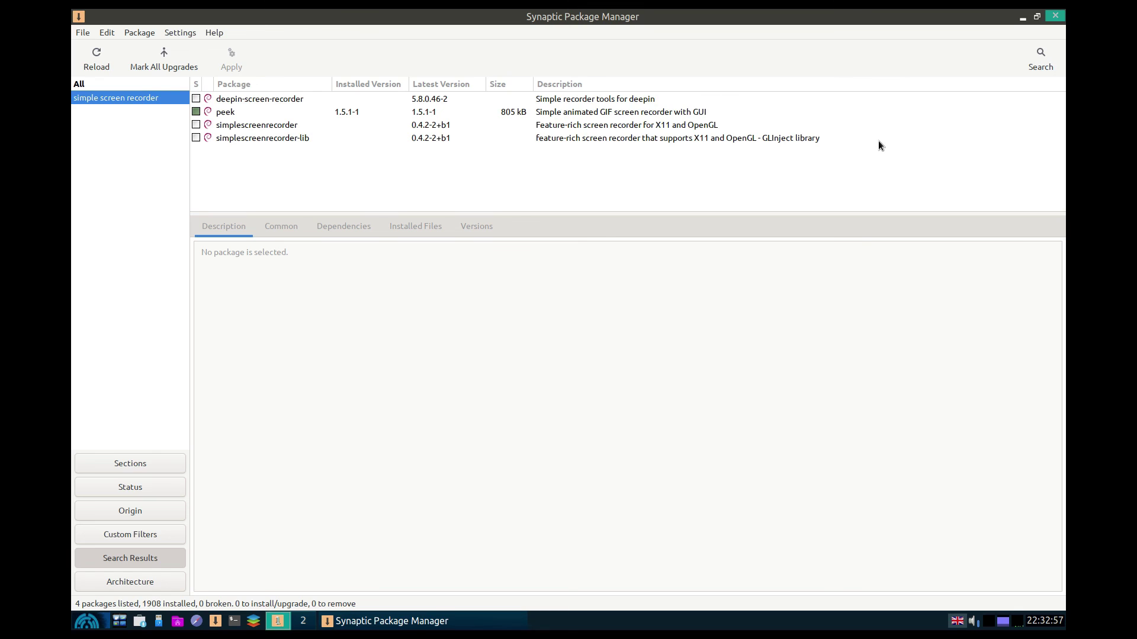
Close the Synaptic Package Manager window, returning to the moon-wallpaper desktop.
{"action": "left_click", "coordinate": [1056, 20]}
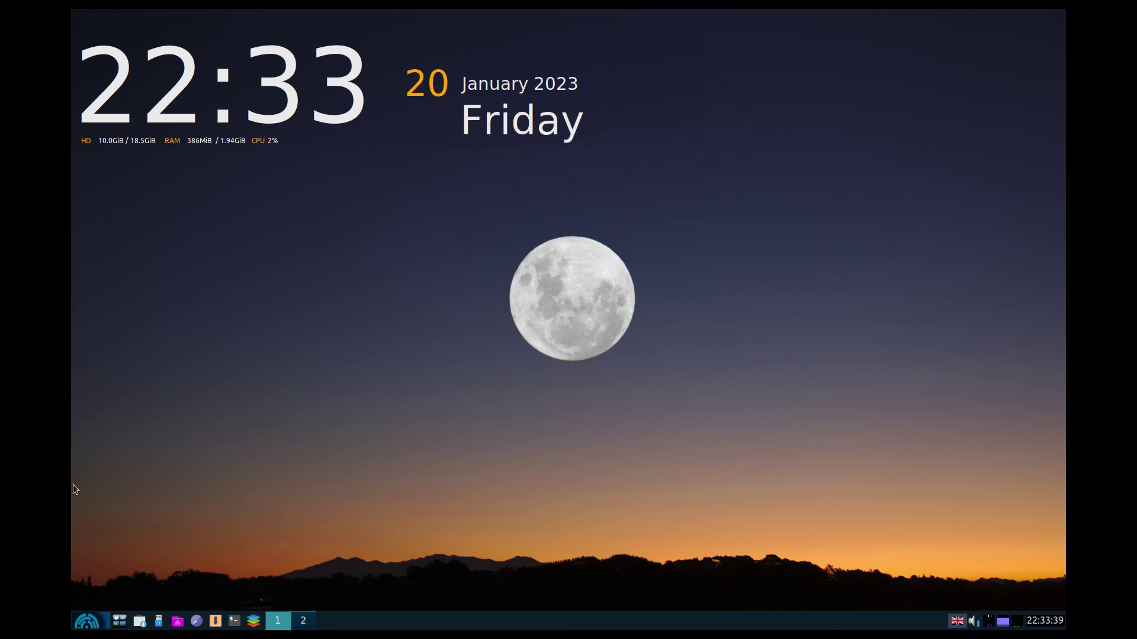
Launch Firefox from the application menu and accept all cookies on the antiX forum.
{"action": "left_click", "coordinate": [87, 621]}
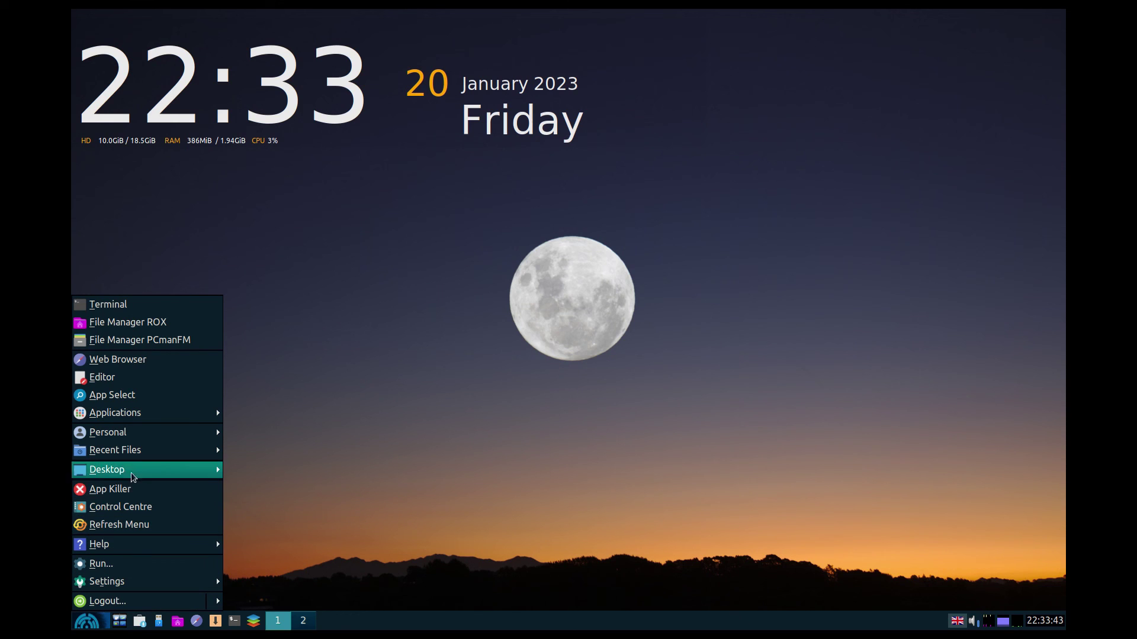
{"action": "left_click", "coordinate": [126, 361]}
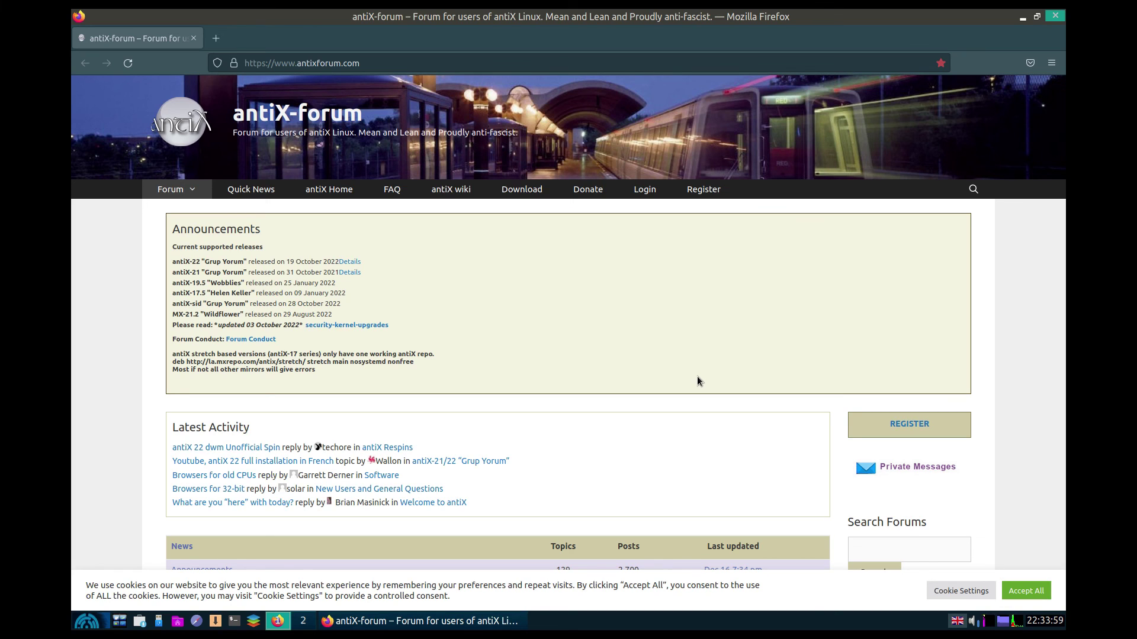
{"action": "left_click", "coordinate": [1019, 591]}
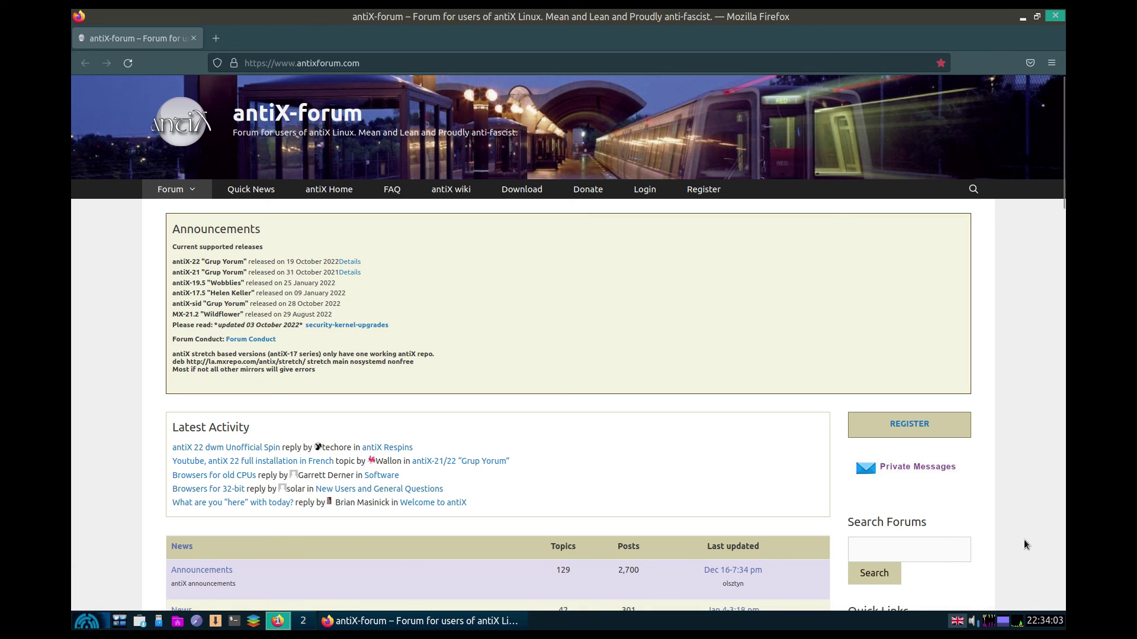